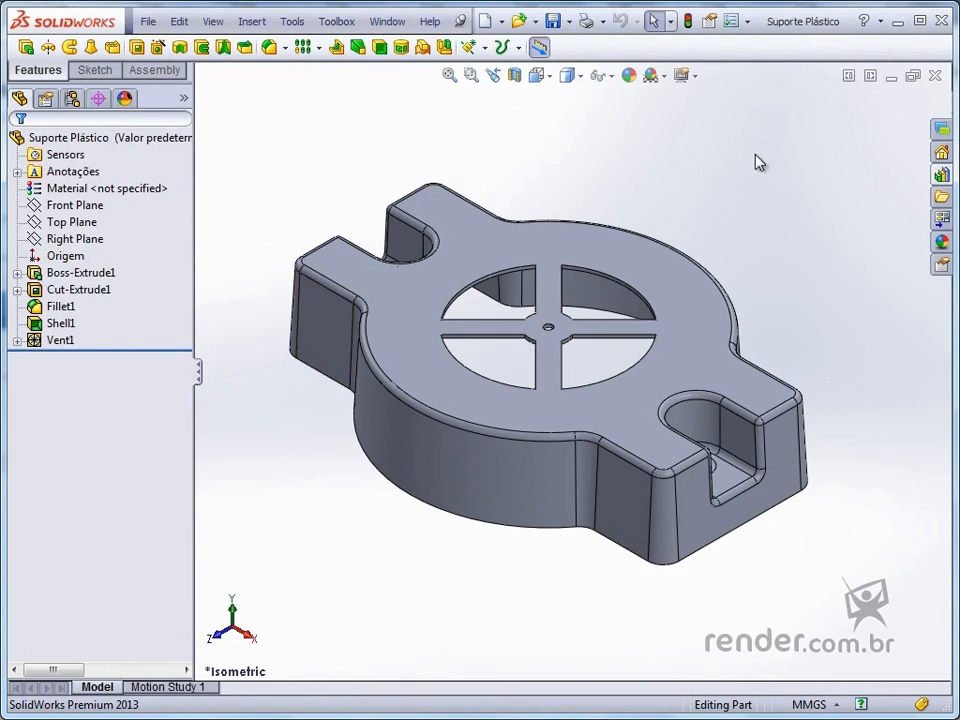
- Close the Suporte Plástico part and its drawing, leaving the Eixo part open
{"action": "left_click", "coordinate": [936, 77]}
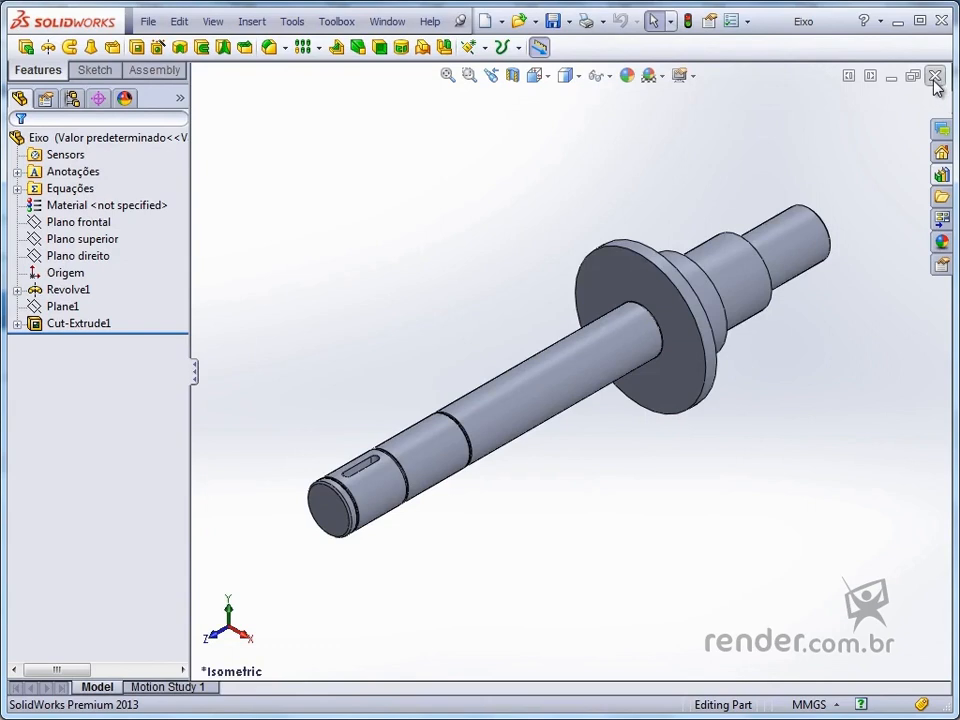
{"action": "left_click", "coordinate": [393, 24]}
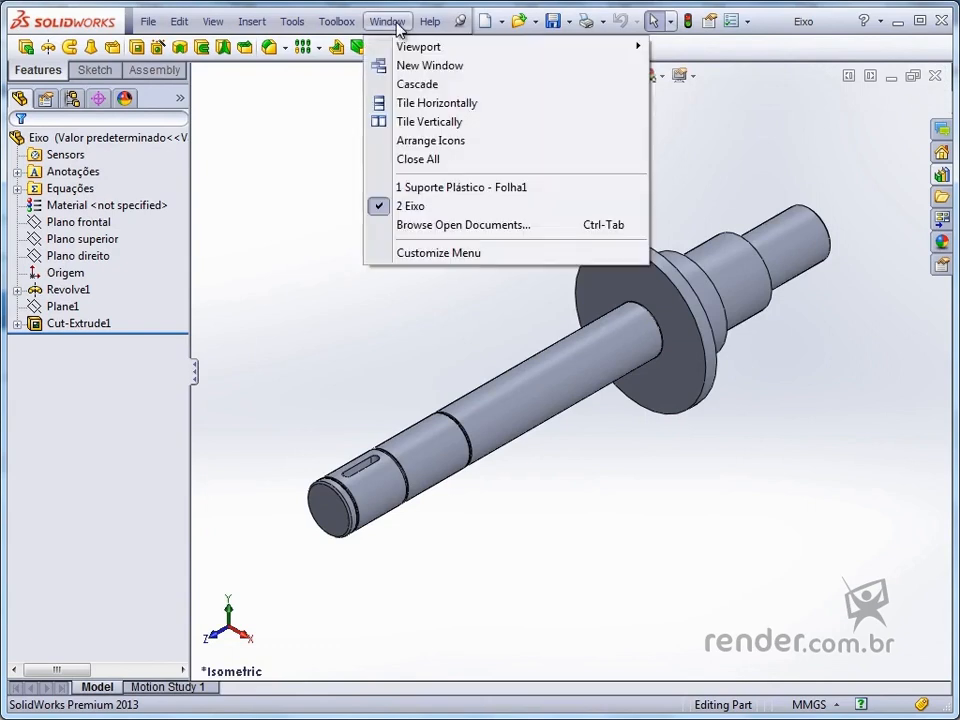
{"action": "left_click", "coordinate": [435, 187]}
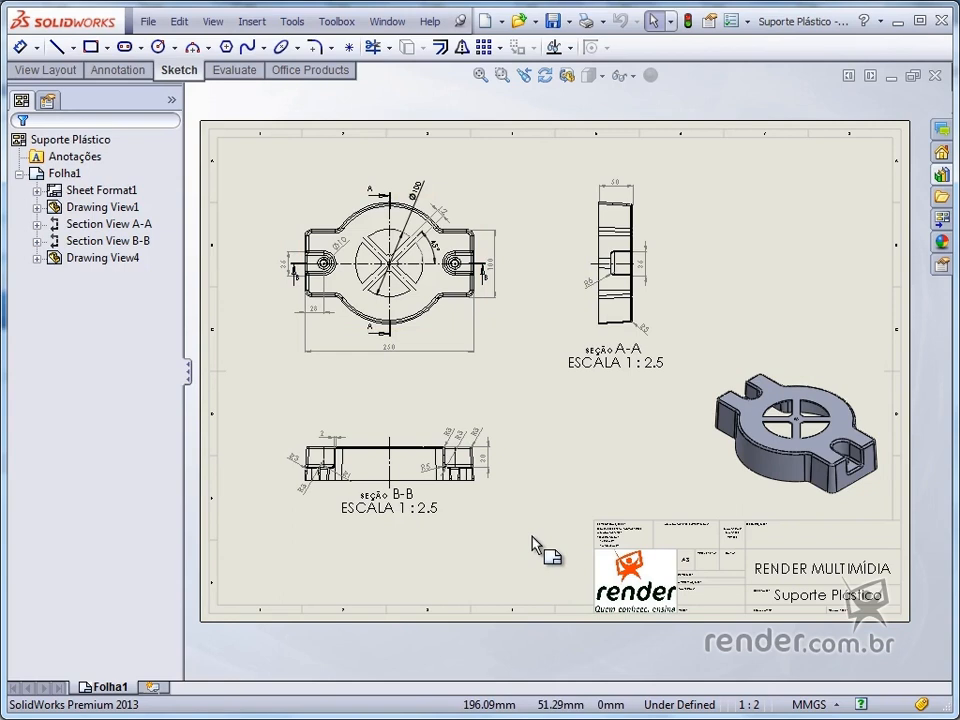
{"action": "left_click", "coordinate": [934, 76]}
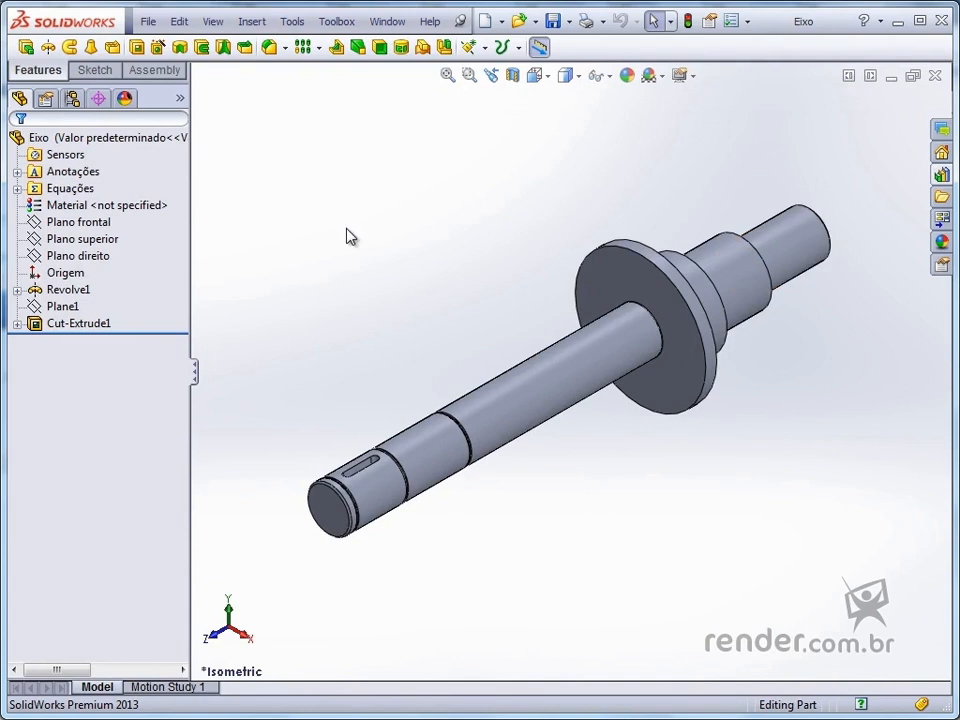
{"action": "left_click", "coordinate": [148, 21]}
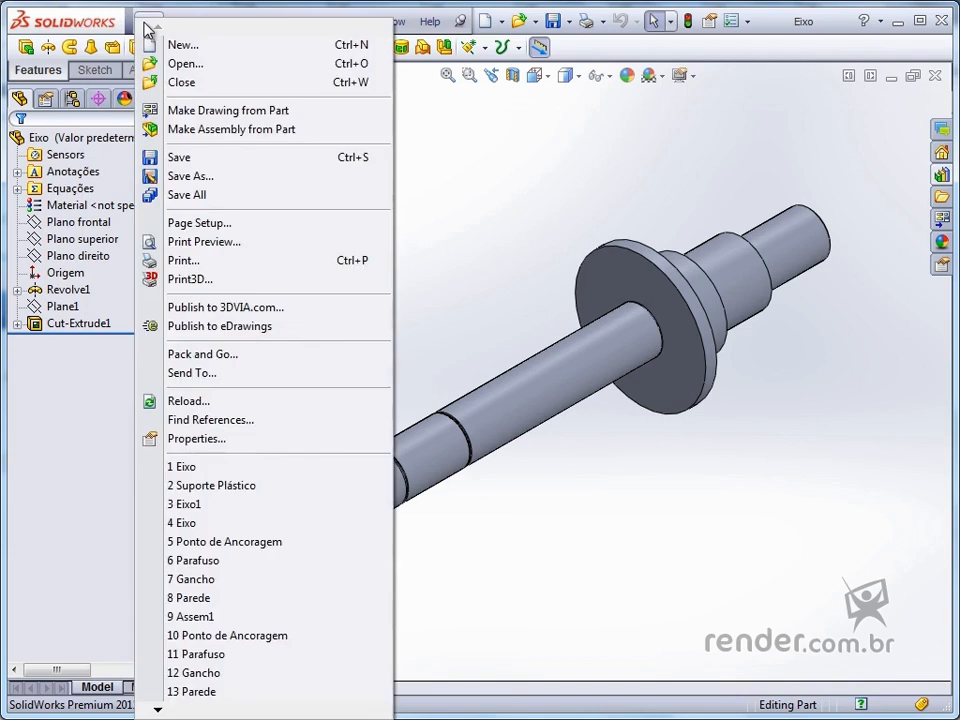
{"action": "left_click", "coordinate": [262, 112]}
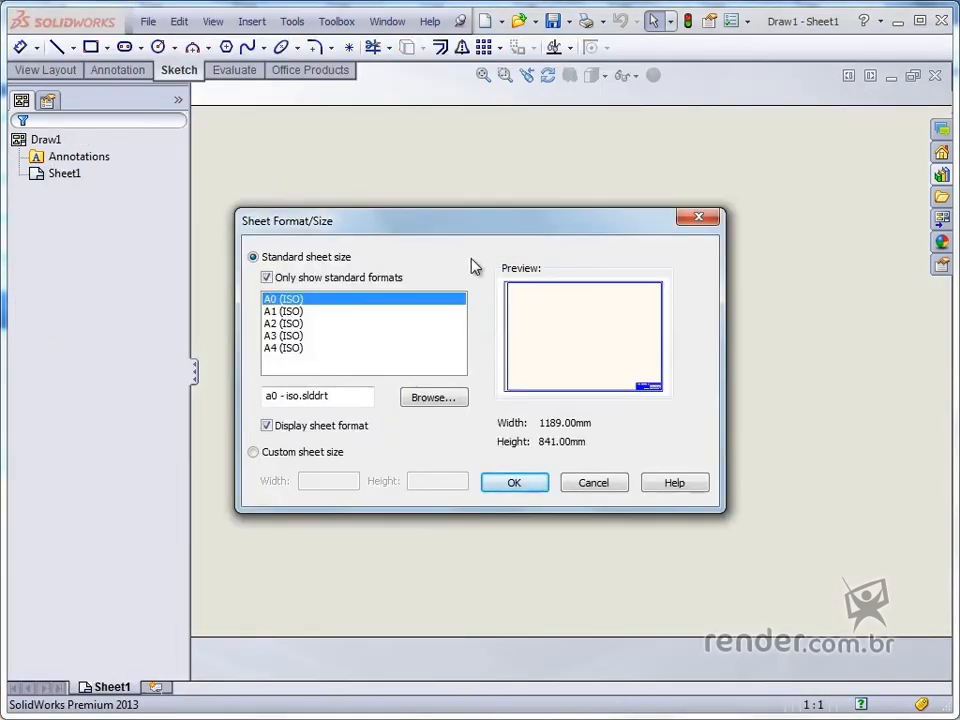
{"action": "left_click", "coordinate": [302, 336]}
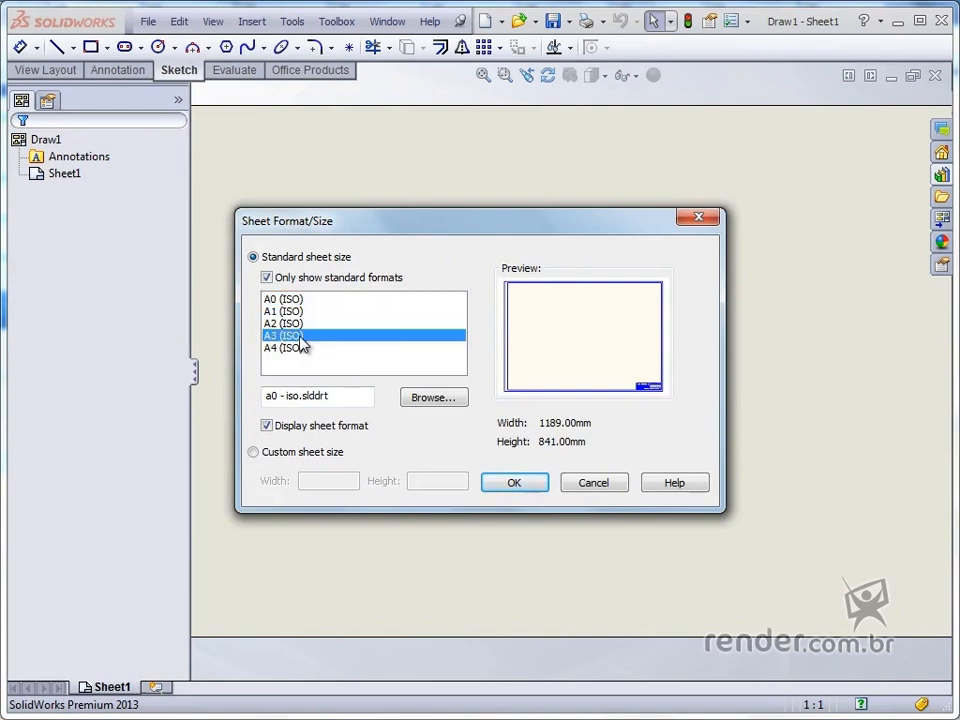
{"action": "left_click", "coordinate": [253, 453]}
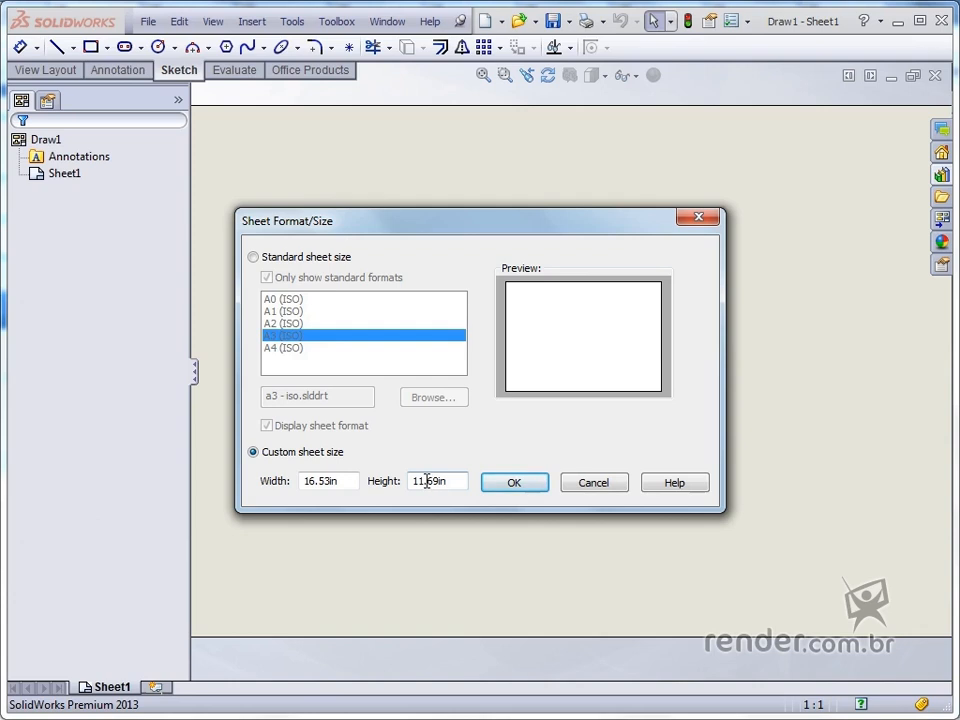
{"action": "left_click", "coordinate": [587, 484]}
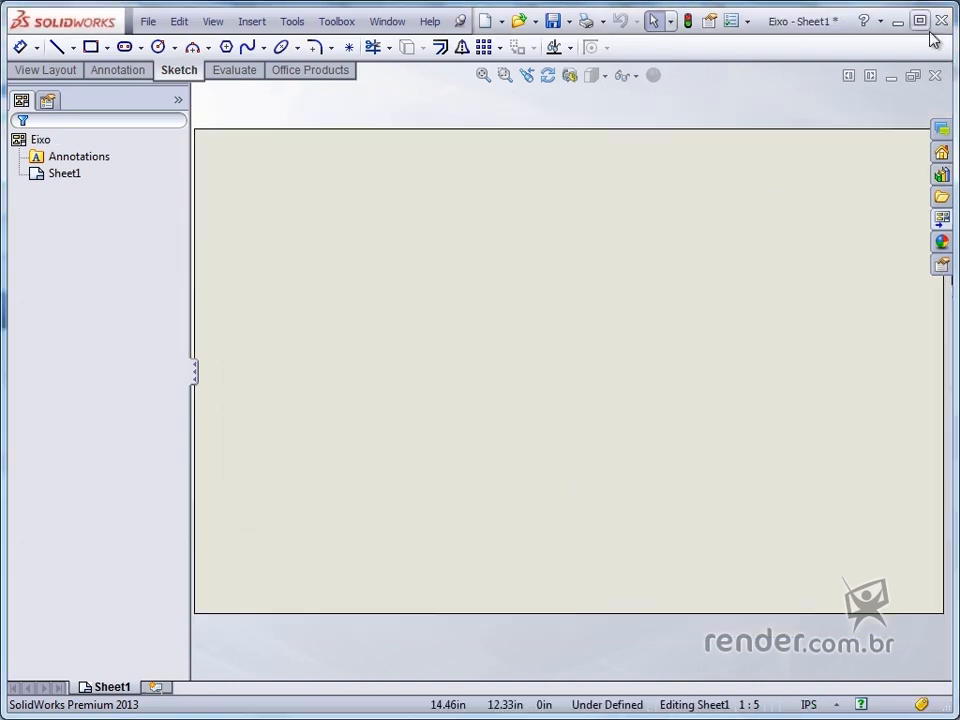
{"action": "left_click", "coordinate": [935, 76]}
{"action": "left_click", "coordinate": [446, 397]}
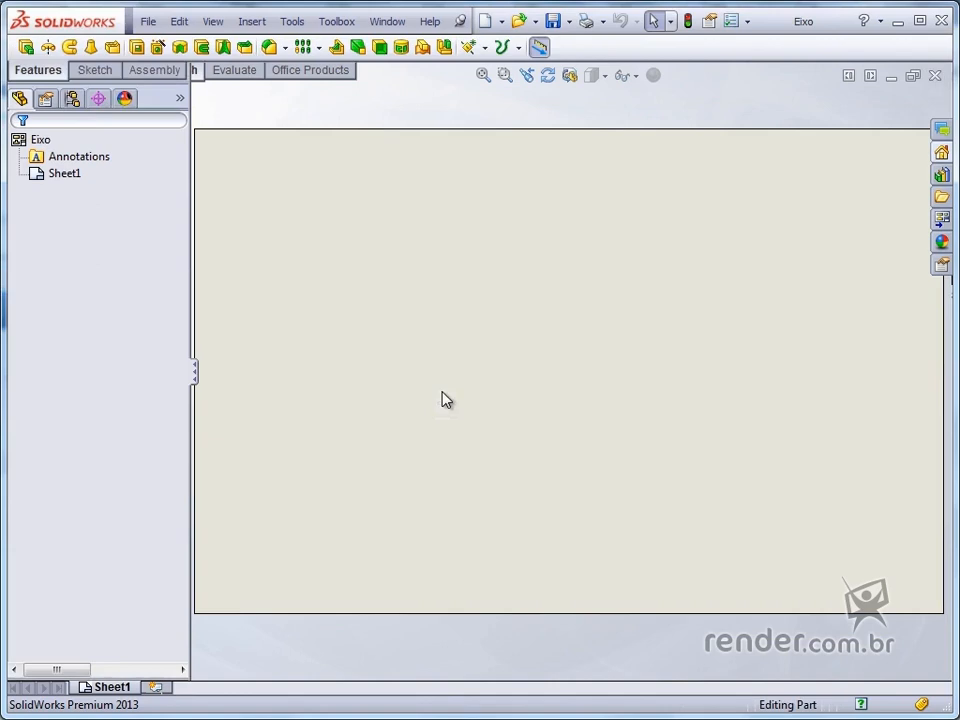
- Create a new drawing document from the Render-A3 template in the advanced template list
{"action": "left_click", "coordinate": [148, 21]}
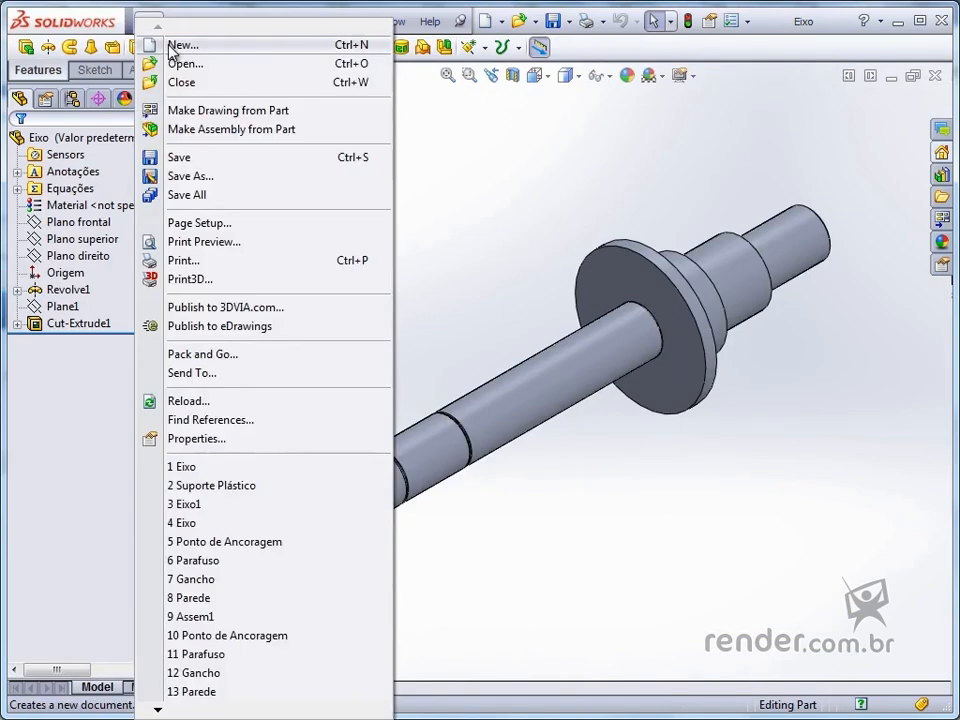
{"action": "left_click", "coordinate": [180, 45]}
{"action": "left_click", "coordinate": [199, 437]}
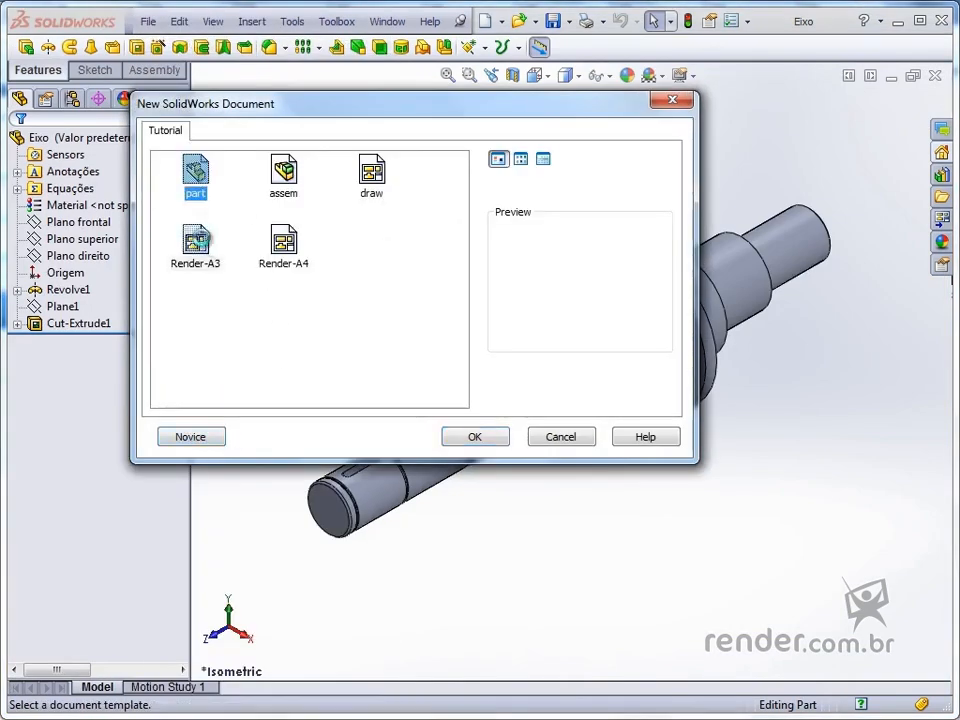
{"action": "left_click", "coordinate": [197, 238]}
{"action": "left_click", "coordinate": [487, 437]}
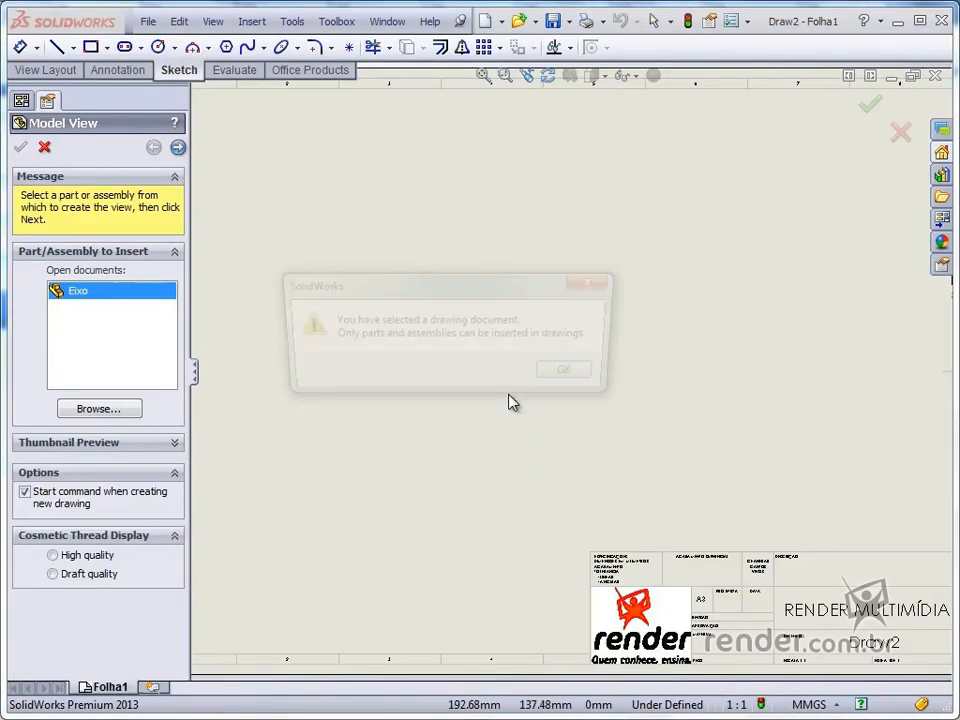
{"action": "left_click", "coordinate": [570, 376]}
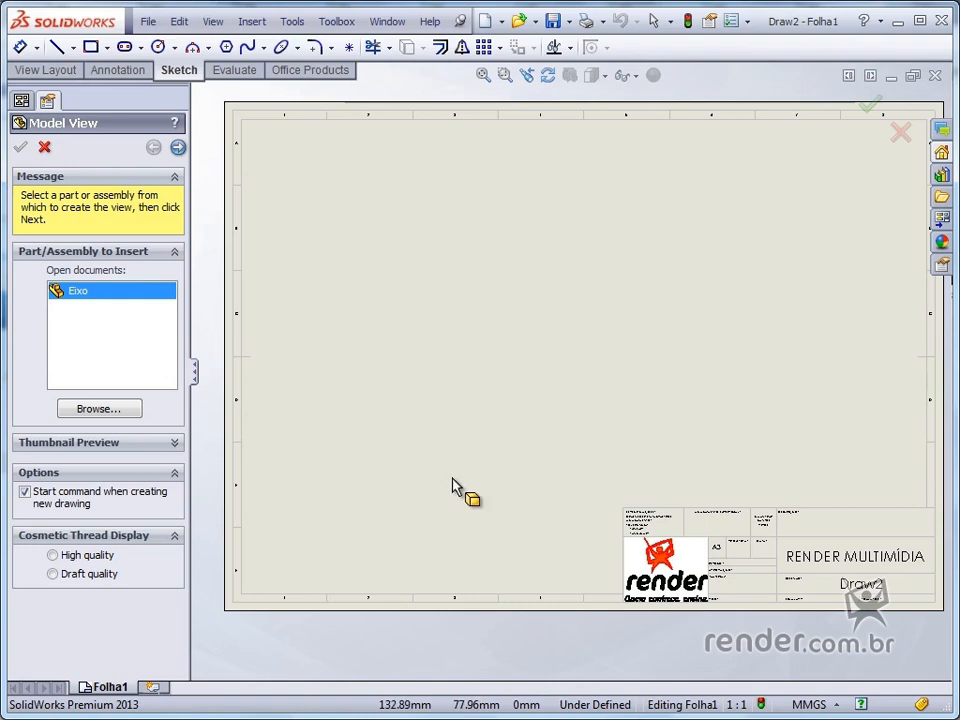
- Check the document templates folder under File Locations in the system options, leaving the settings untouched
{"action": "left_click", "coordinate": [291, 21]}
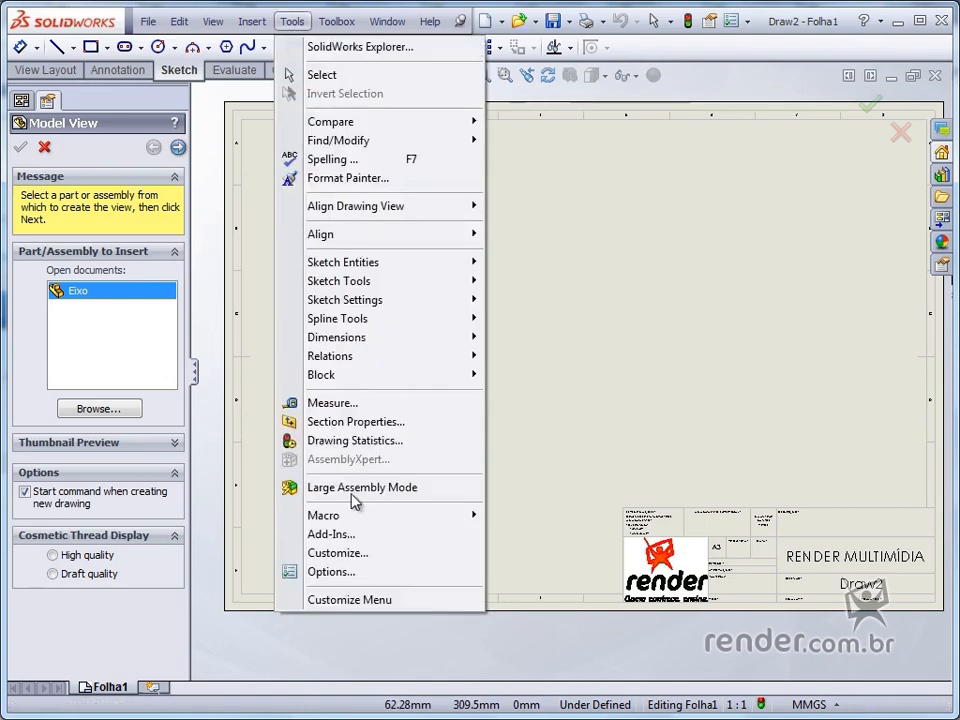
{"action": "left_click", "coordinate": [339, 572]}
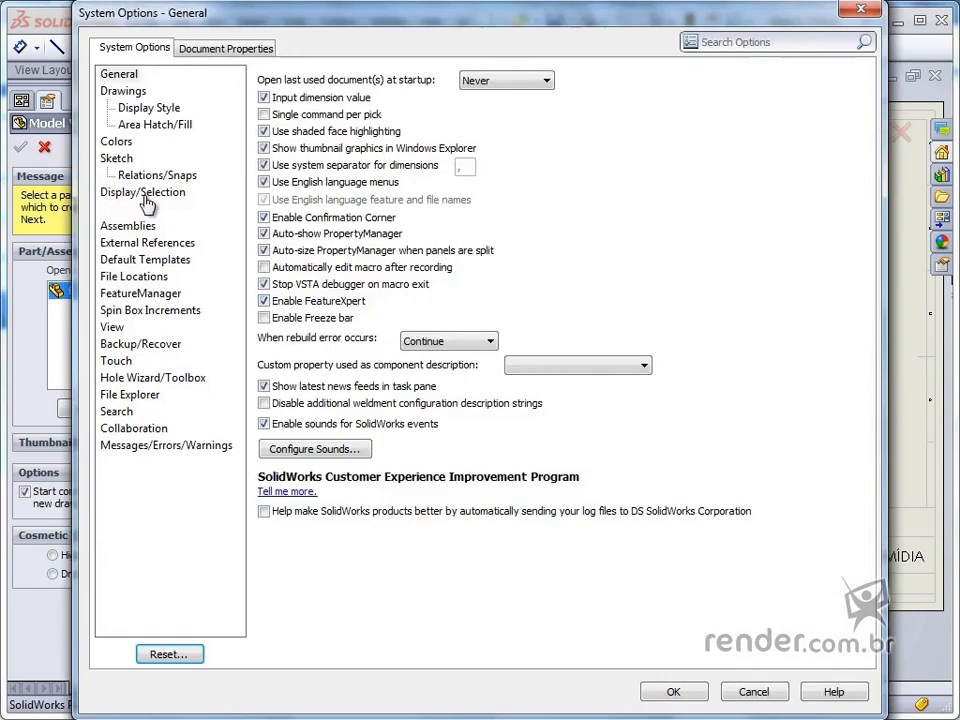
{"action": "left_click", "coordinate": [141, 276]}
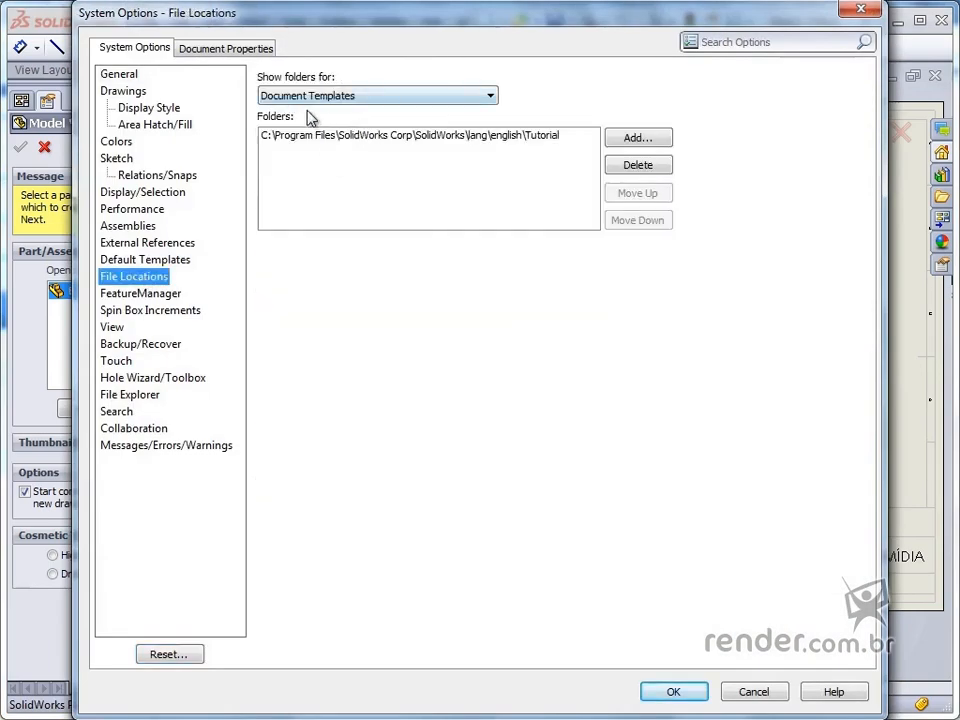
{"action": "left_click", "coordinate": [315, 135]}
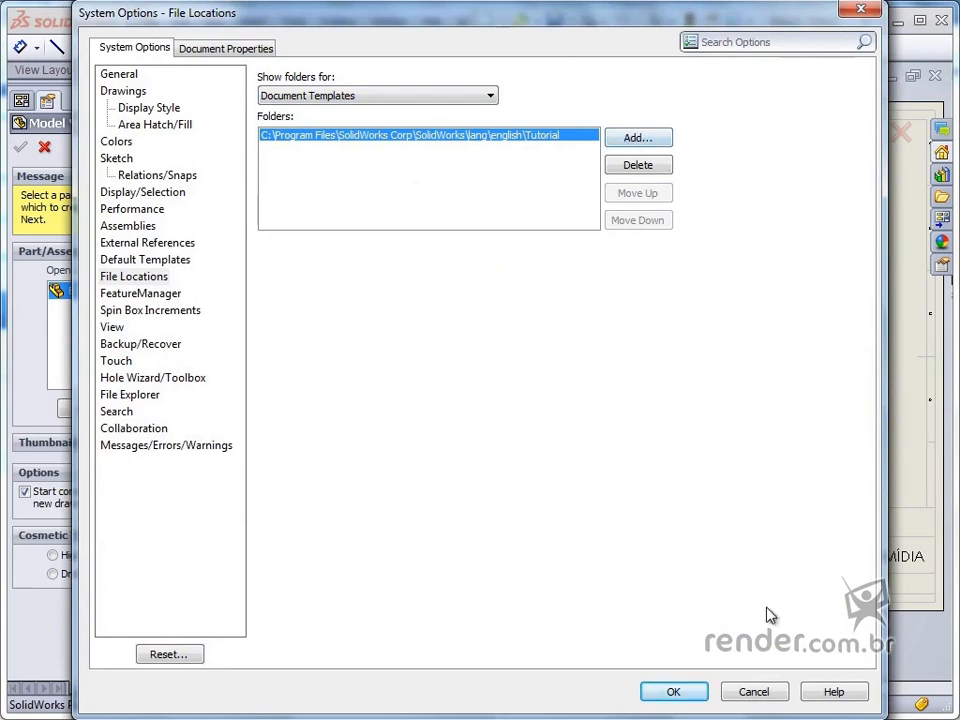
{"action": "left_click", "coordinate": [771, 693]}
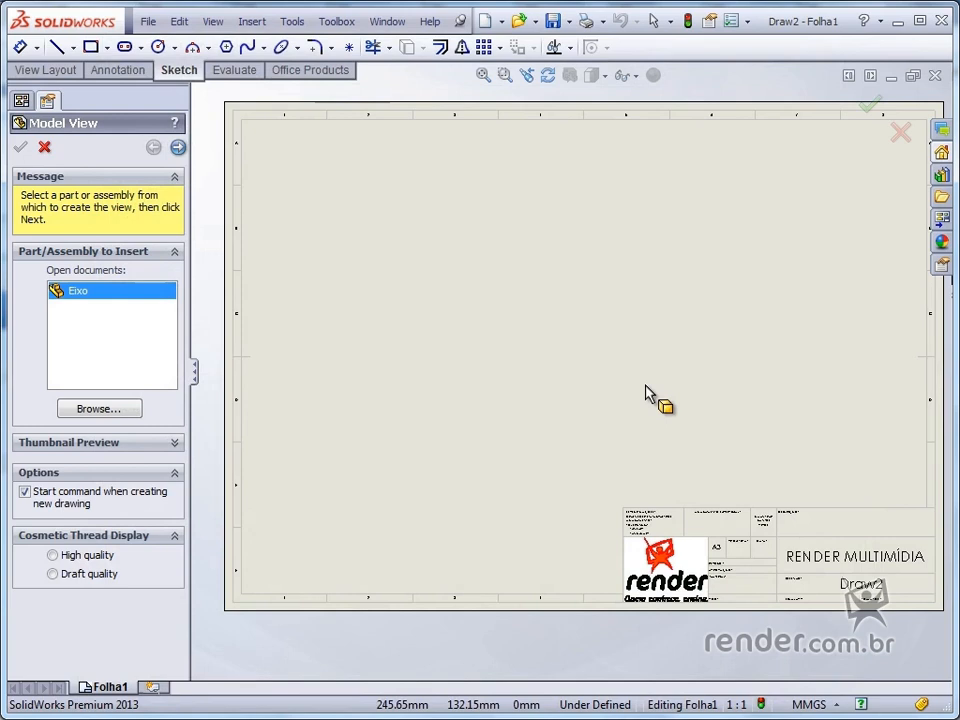
- Look in the View Palette of the new drawing for available model views
{"action": "left_click", "coordinate": [941, 218]}
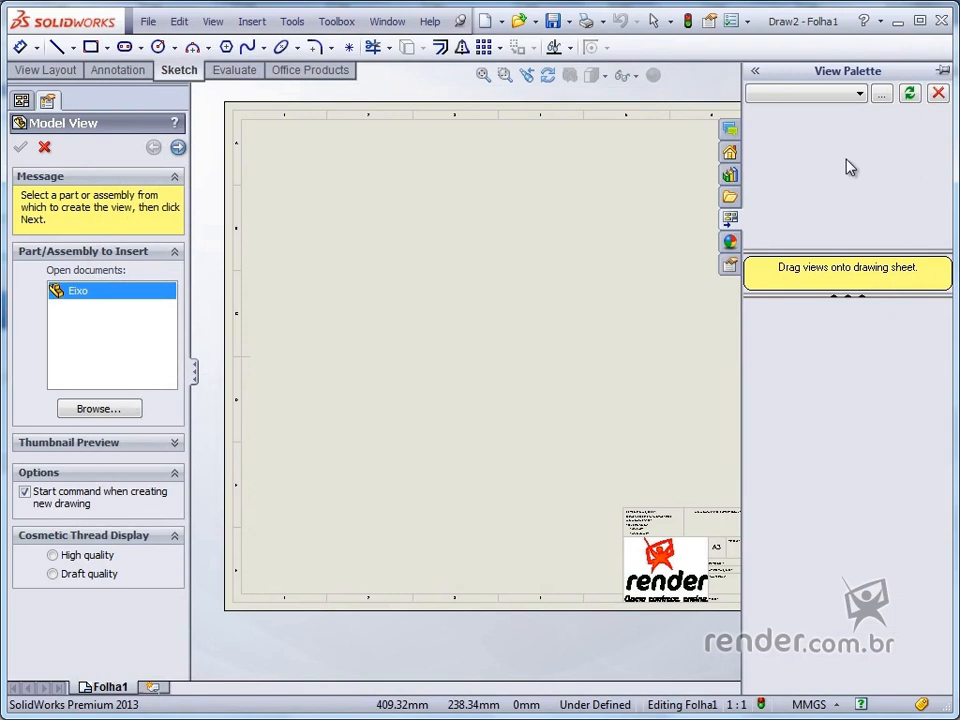
{"action": "mouse_move", "coordinate": [793, 171]}
{"action": "left_mouse_down"}
{"action": "mouse_move", "coordinate": [671, 193]}
{"action": "mouse_move", "coordinate": [589, 193]}
{"action": "mouse_move", "coordinate": [512, 170]}
{"action": "left_mouse_up"}
{"action": "left_click", "coordinate": [585, 381]}
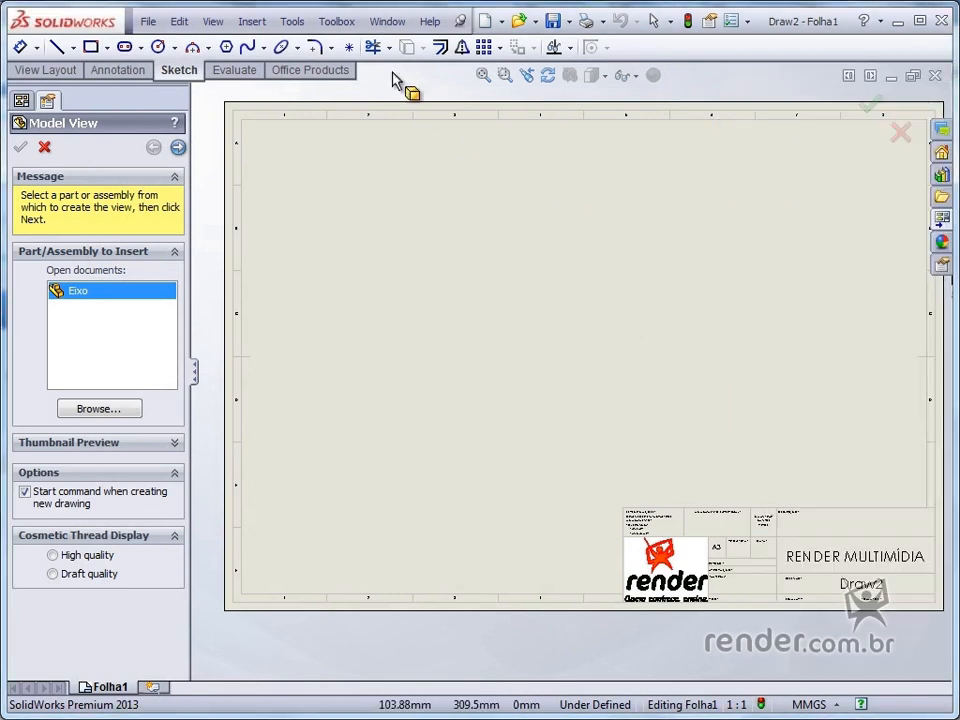
- Switch to the Eixo part and make a drawing from it with the Render-A3 template
{"action": "left_click", "coordinate": [387, 21]}
{"action": "left_click", "coordinate": [433, 172]}
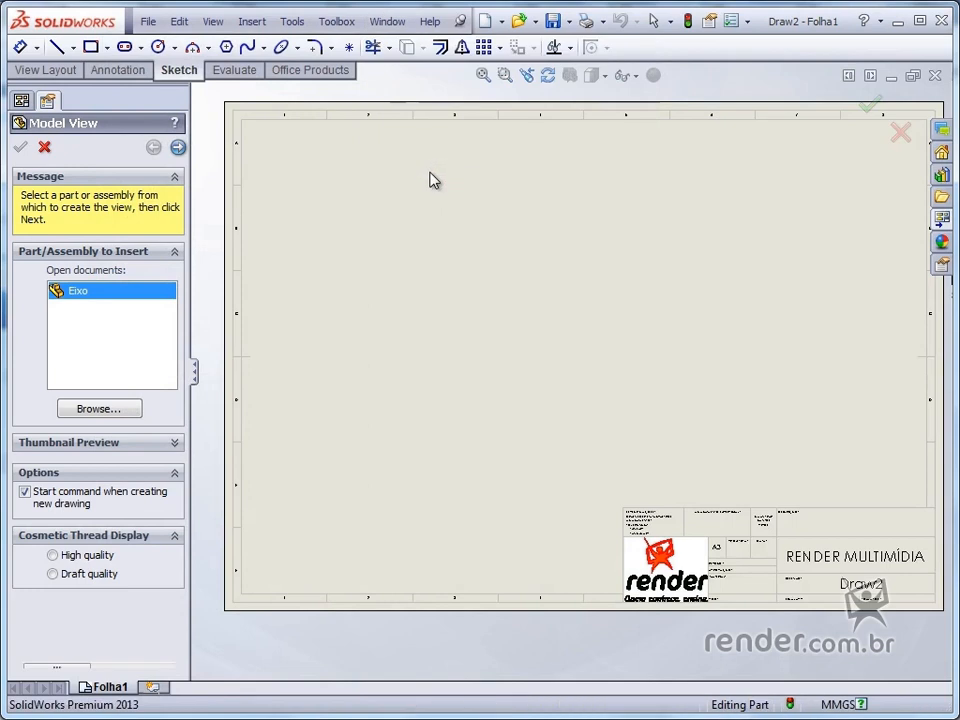
{"action": "left_click", "coordinate": [150, 24]}
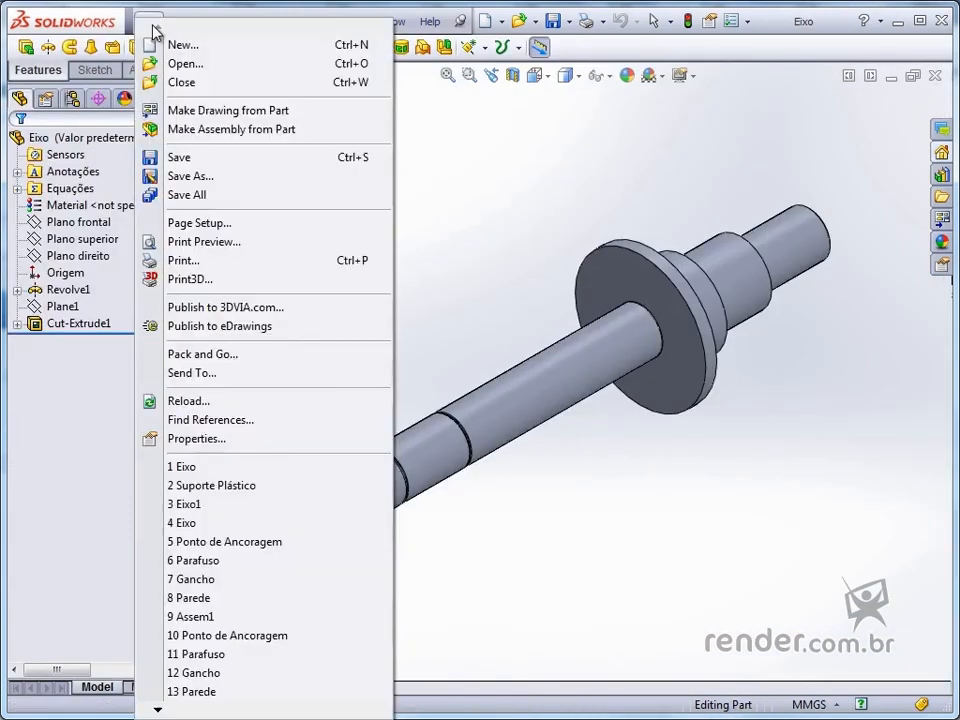
{"action": "left_click", "coordinate": [190, 110]}
{"action": "left_click", "coordinate": [290, 190]}
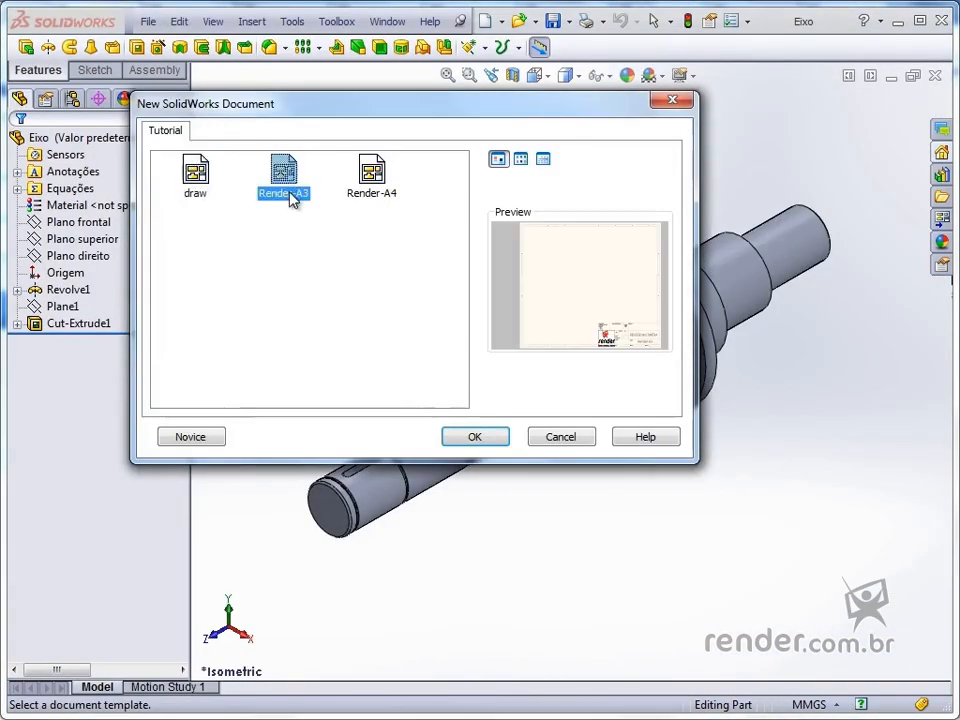
{"action": "left_click", "coordinate": [480, 436]}
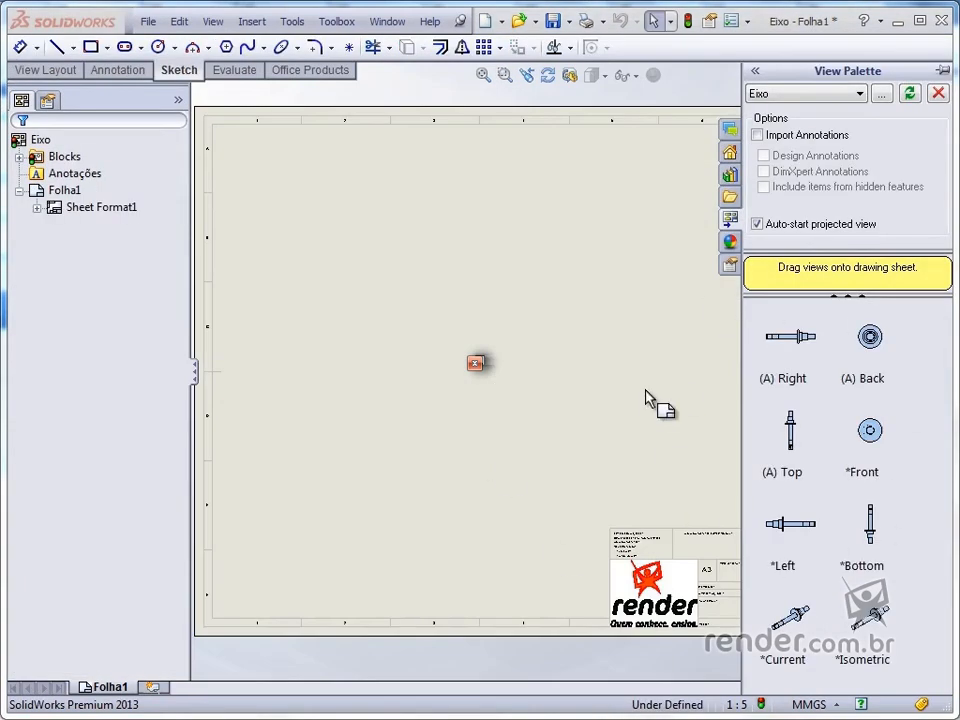
- Pin the View Palette and place Eixo's Right view on the sheet, with projected side, lower and isometric views
{"action": "left_click", "coordinate": [943, 70]}
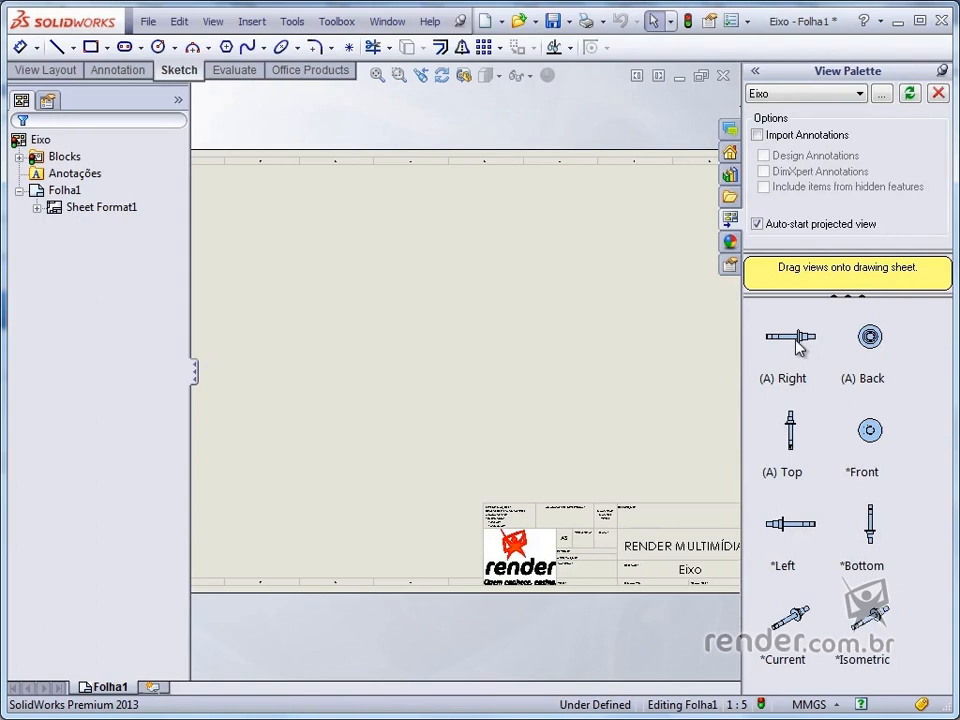
{"action": "mouse_move", "coordinate": [798, 345]}
{"action": "left_mouse_down"}
{"action": "mouse_move", "coordinate": [804, 334]}
{"action": "mouse_move", "coordinate": [668, 350]}
{"action": "mouse_move", "coordinate": [258, 275]}
{"action": "left_mouse_up"}
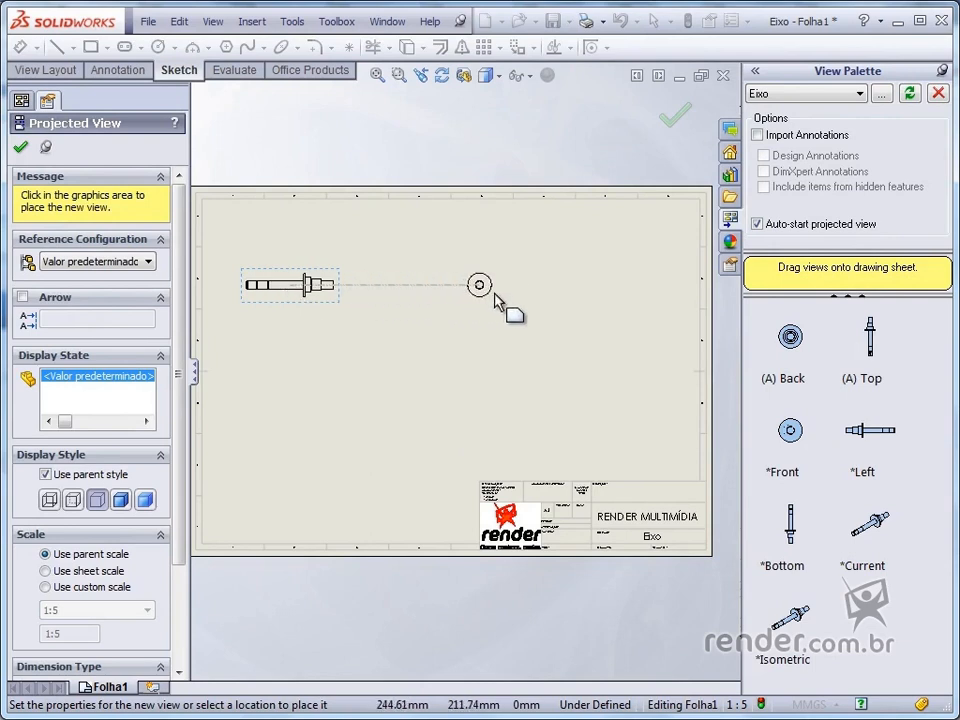
{"action": "left_click", "coordinate": [409, 293]}
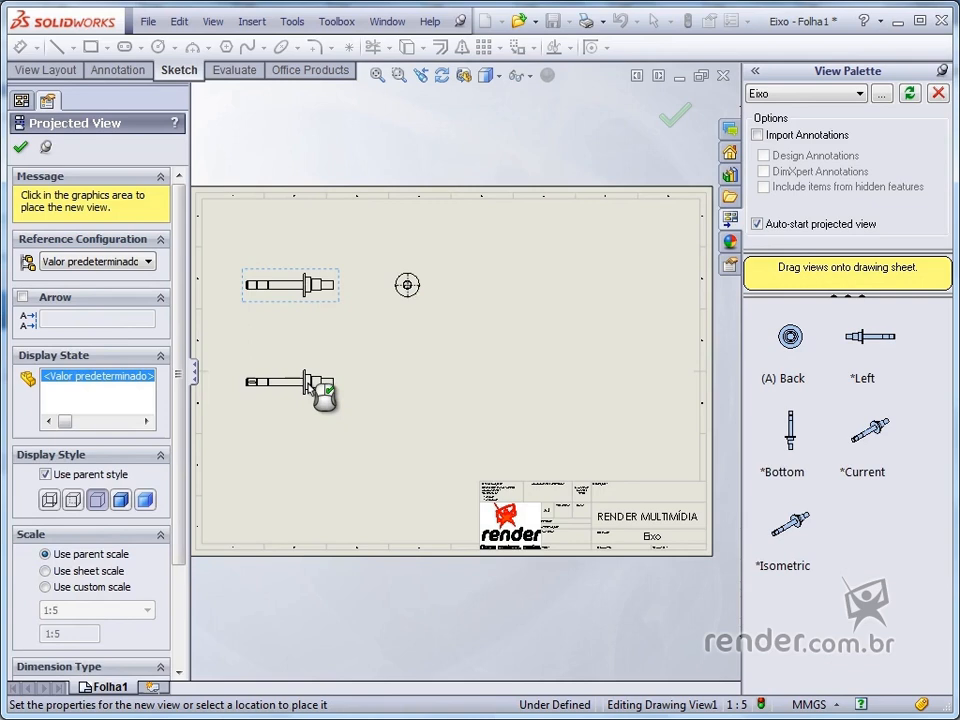
{"action": "left_click", "coordinate": [307, 382]}
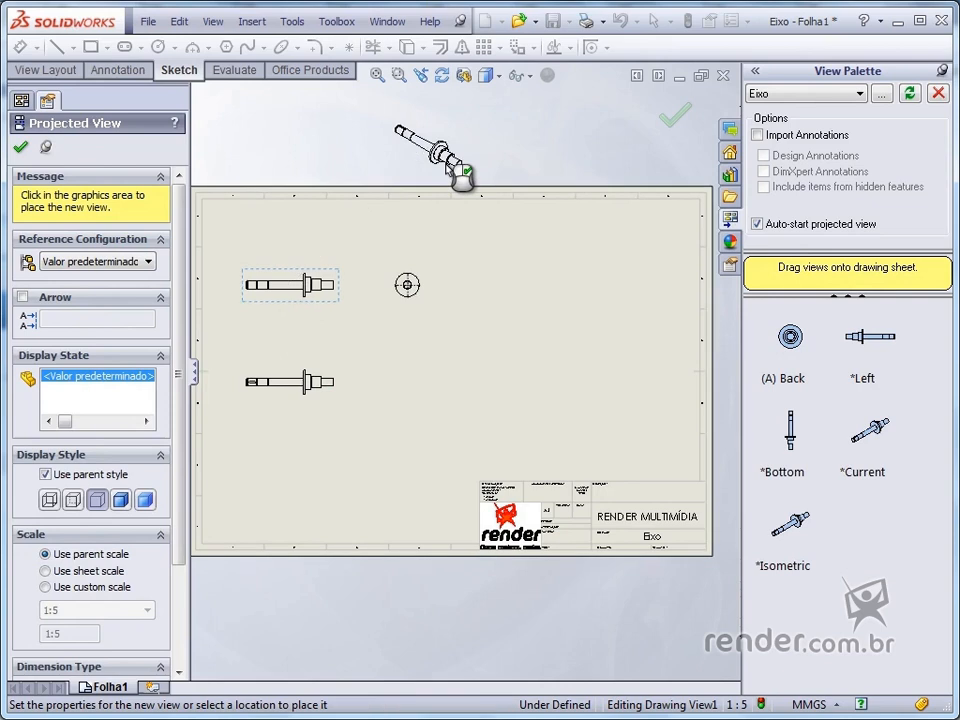
{"action": "left_click", "coordinate": [443, 158]}
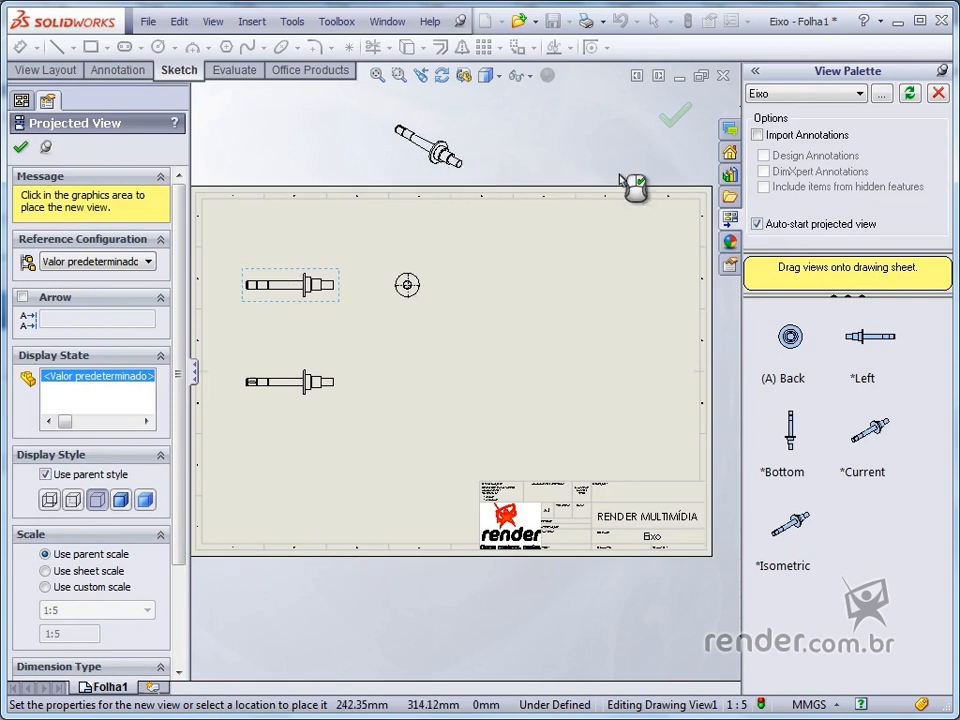
{"action": "left_click", "coordinate": [673, 118]}
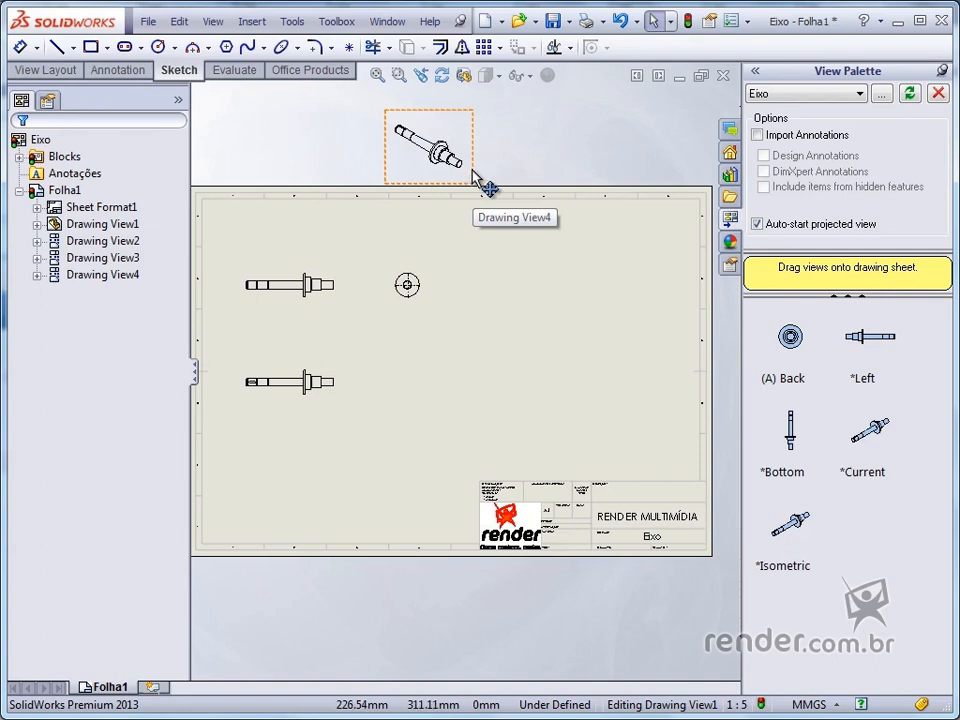
- Move the isometric view onto the sheet, just above the title block
{"action": "mouse_move", "coordinate": [474, 172]}
{"action": "left_mouse_down"}
{"action": "mouse_move", "coordinate": [542, 296]}
{"action": "mouse_move", "coordinate": [660, 452]}
{"action": "left_mouse_up"}
{"action": "left_click_drag", "start_coordinate": [677, 462], "coordinate": [675, 461]}
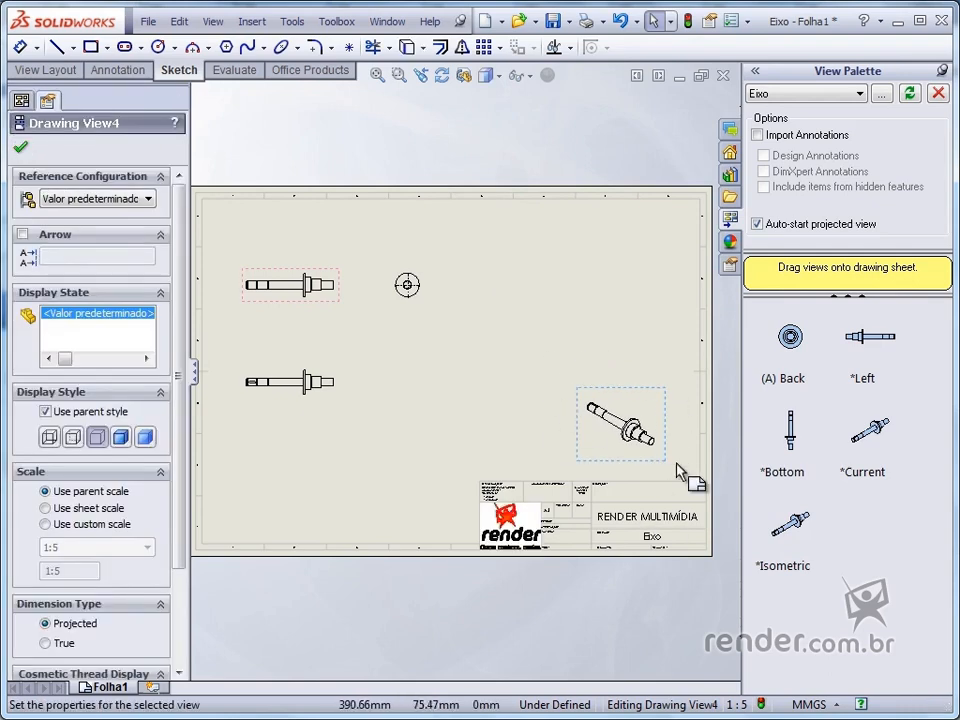
{"action": "left_click", "coordinate": [380, 327]}
- Shift the projected side view farther right and the lower projected view farther down from the main view
{"action": "scroll", "coordinate": [380, 327], "scroll_direction": "down", "scroll_amount": 5}
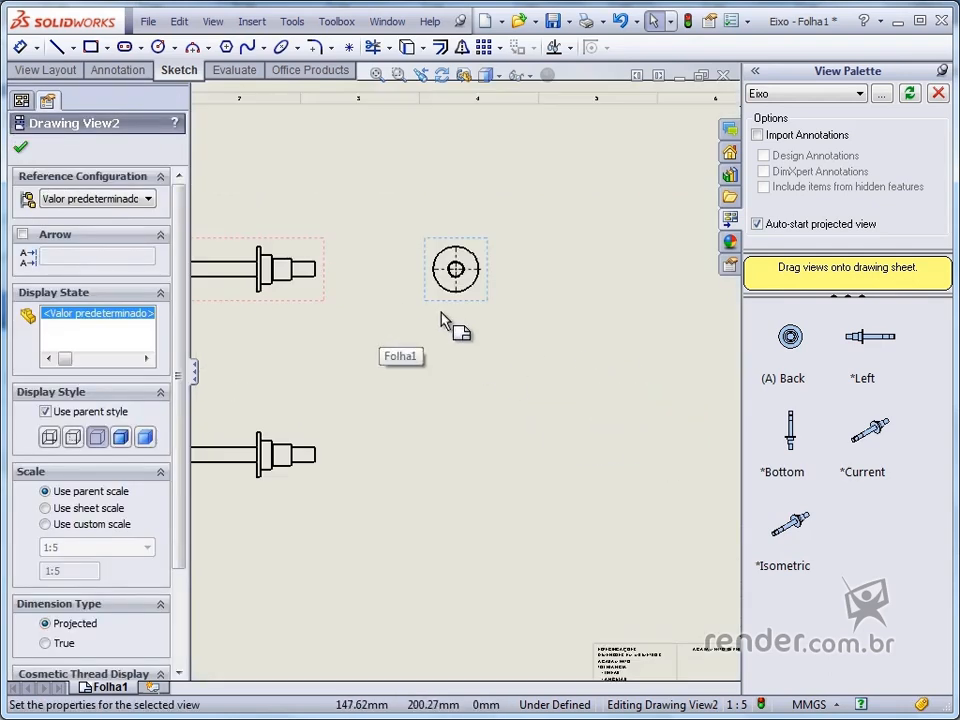
{"action": "left_click_drag", "start_coordinate": [640, 320], "coordinate": [566, 305]}
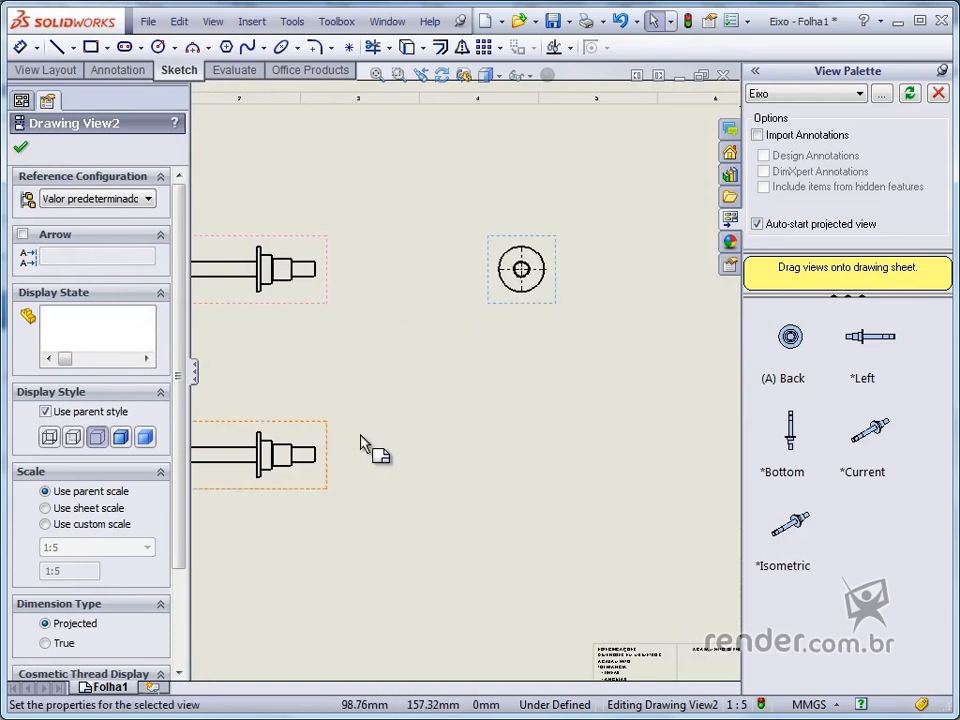
{"action": "scroll", "coordinate": [354, 456], "scroll_direction": "up", "scroll_amount": 2}
{"action": "scroll", "coordinate": [332, 458], "scroll_direction": "down", "scroll_amount": 3}
{"action": "mouse_move", "coordinate": [320, 453]}
{"action": "left_mouse_down"}
{"action": "mouse_move", "coordinate": [332, 574]}
{"action": "mouse_move", "coordinate": [358, 476]}
{"action": "mouse_move", "coordinate": [386, 489]}
{"action": "left_mouse_up"}
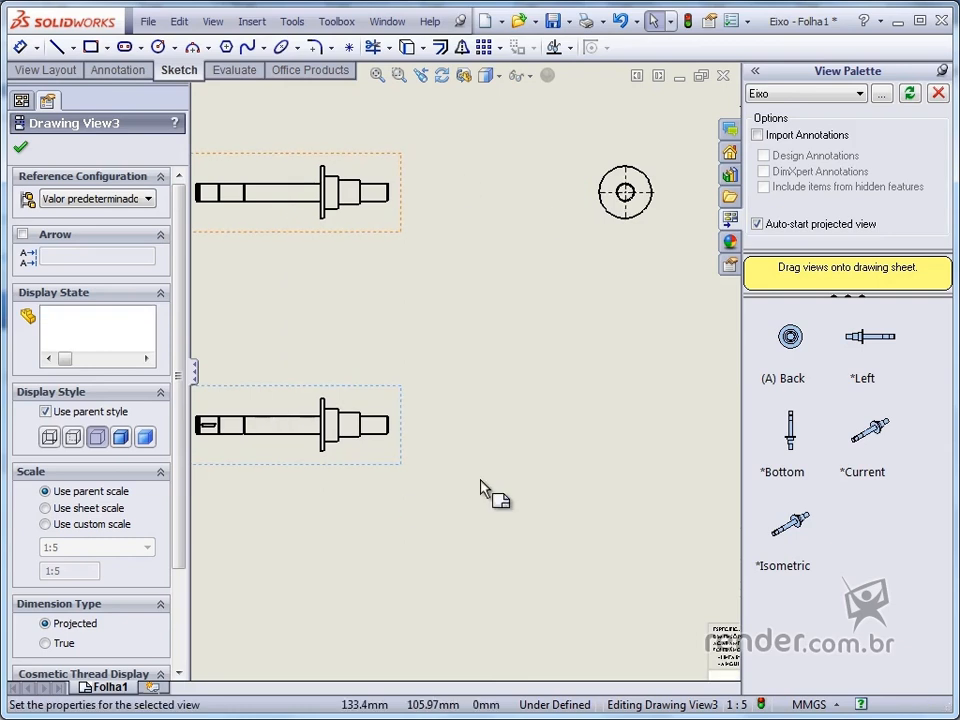
- Break the alignment of the circular end view and move it slightly up and left, out of line with the main shaft view
{"action": "left_click", "coordinate": [517, 432]}
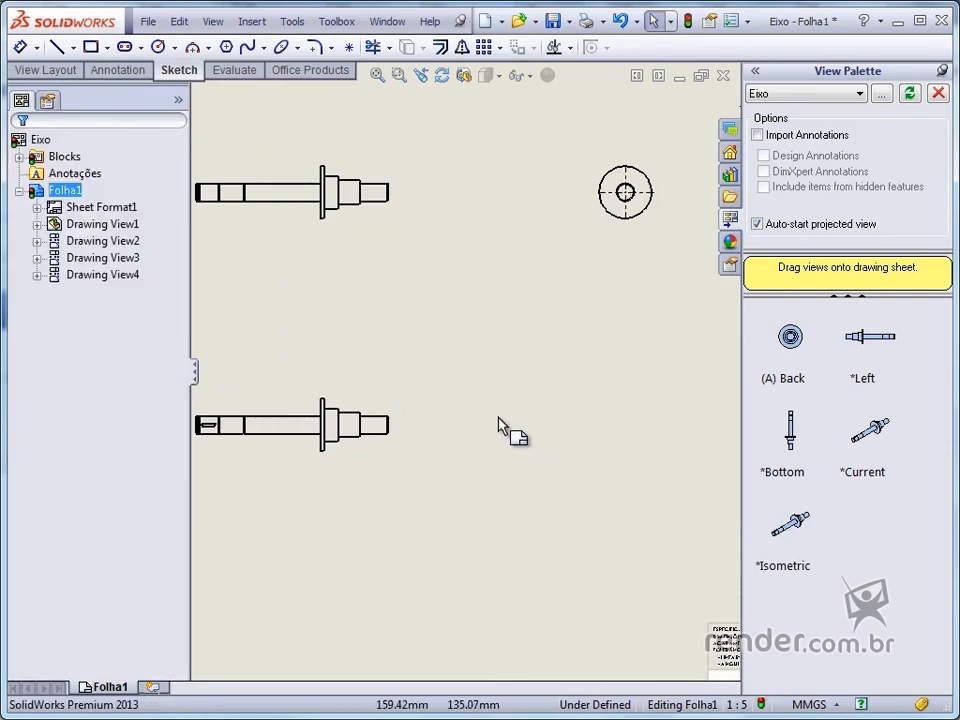
{"action": "scroll", "coordinate": [502, 424], "scroll_direction": "up", "scroll_amount": 2}
{"action": "scroll", "coordinate": [470, 330], "scroll_direction": "down", "scroll_amount": 2}
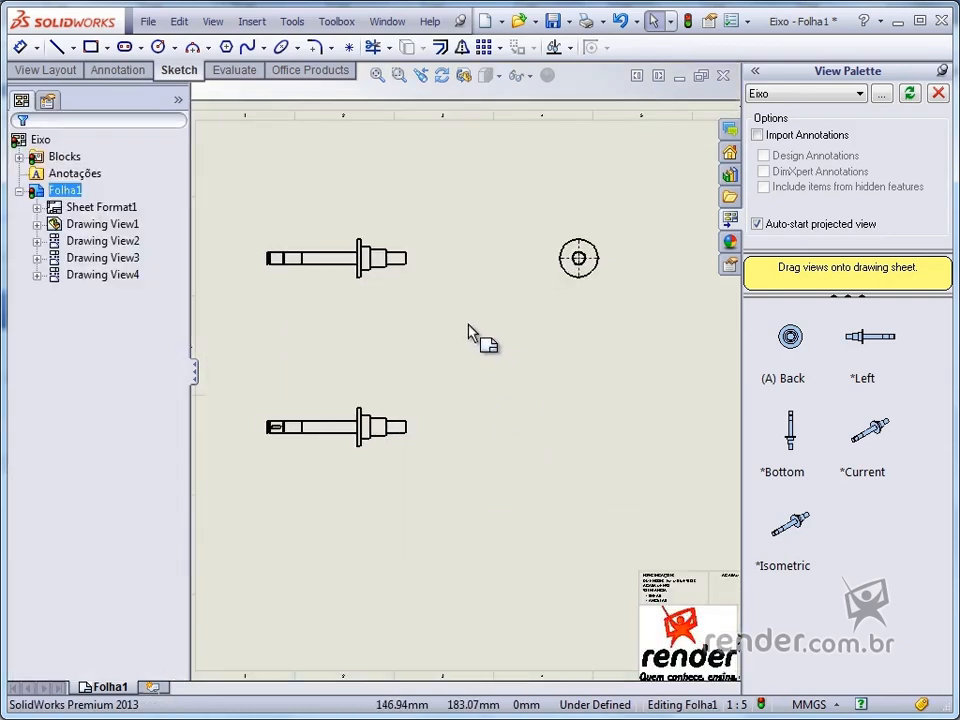
{"action": "left_click", "coordinate": [563, 287]}
{"action": "right_click", "coordinate": [563, 287]}
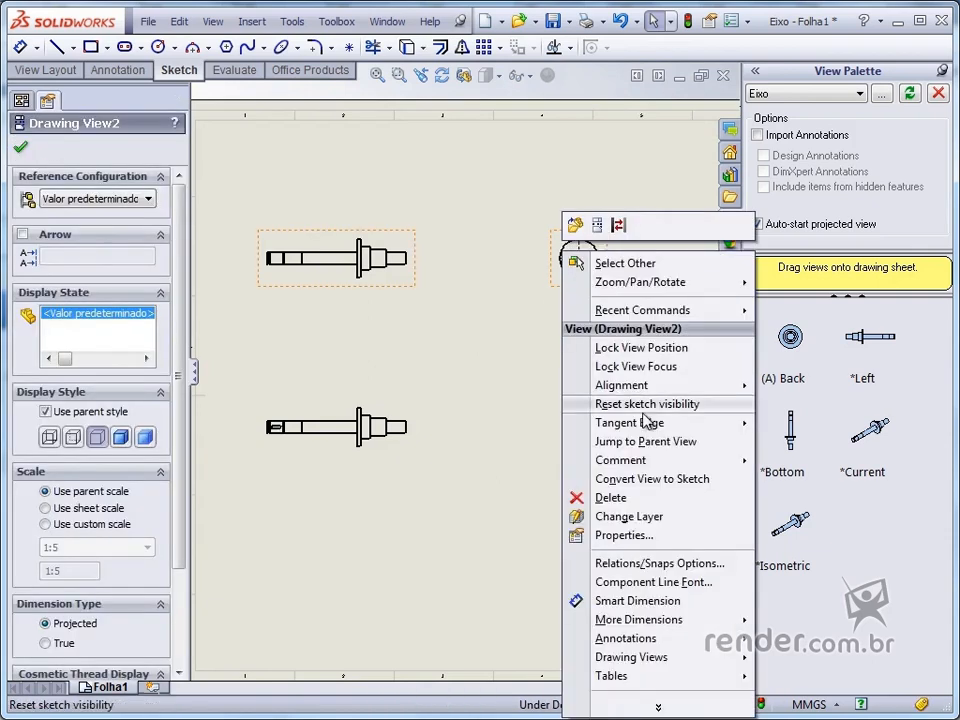
{"action": "mouse_move", "coordinate": [658, 390]}
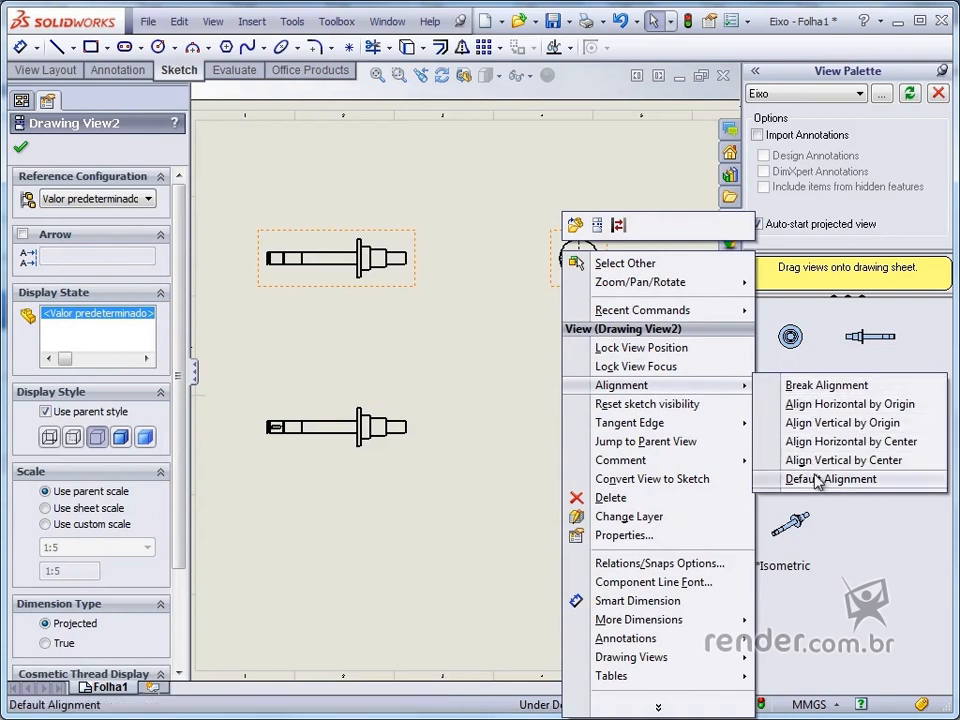
{"action": "left_click", "coordinate": [824, 388]}
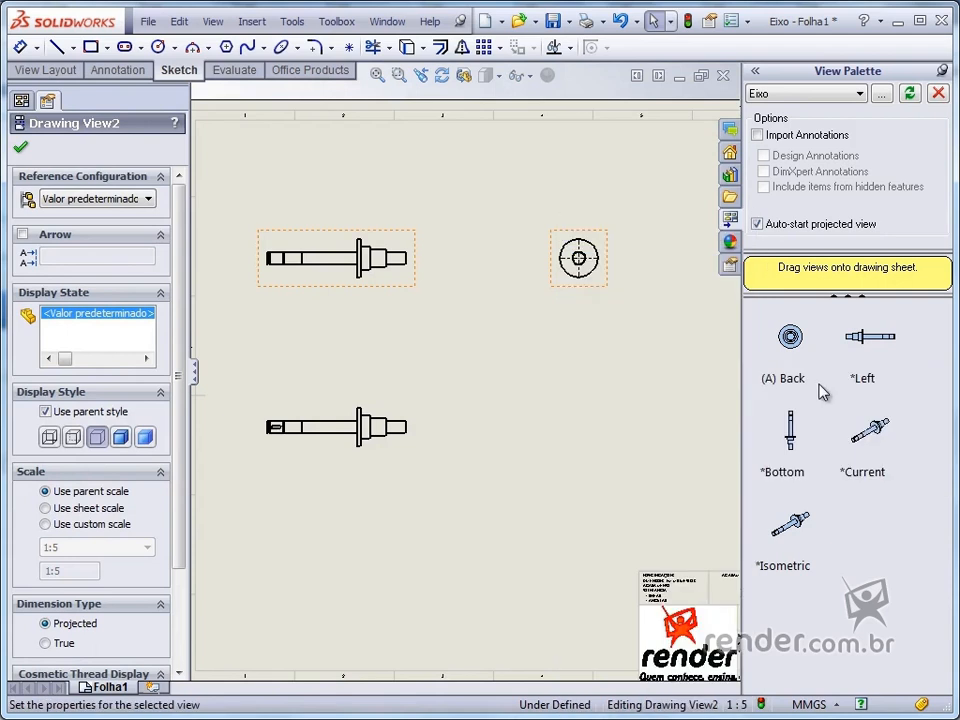
{"action": "mouse_move", "coordinate": [600, 287]}
{"action": "left_mouse_down"}
{"action": "mouse_move", "coordinate": [574, 508]}
{"action": "mouse_move", "coordinate": [652, 303]}
{"action": "mouse_move", "coordinate": [433, 212]}
{"action": "mouse_move", "coordinate": [416, 386]}
{"action": "mouse_move", "coordinate": [589, 300]}
{"action": "mouse_move", "coordinate": [488, 272]}
{"action": "mouse_move", "coordinate": [506, 448]}
{"action": "mouse_move", "coordinate": [612, 305]}
{"action": "mouse_move", "coordinate": [586, 283]}
{"action": "left_mouse_up"}
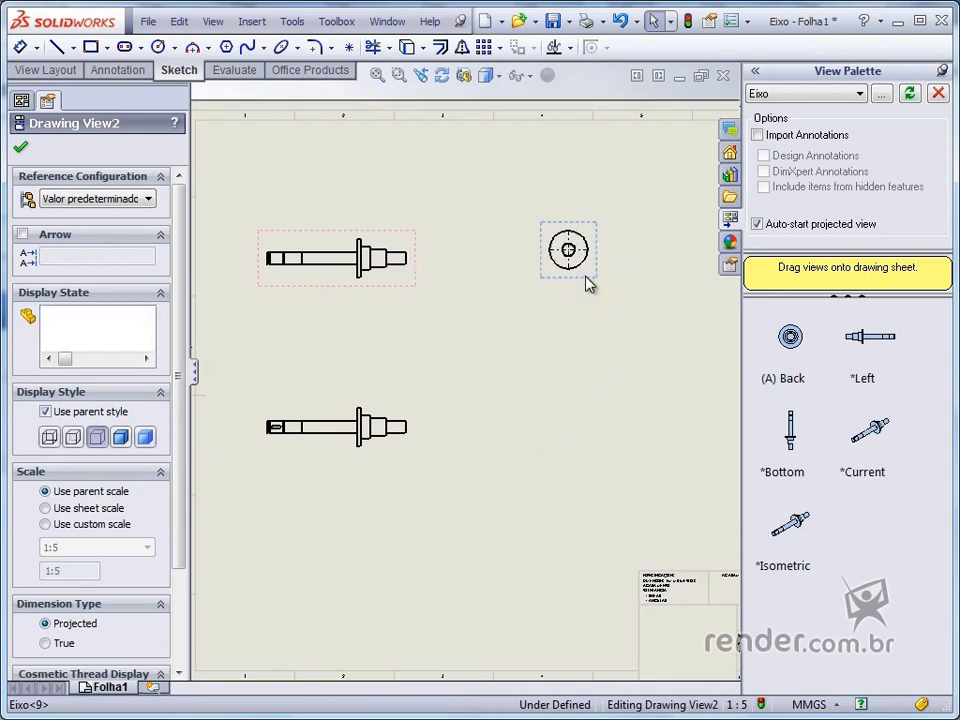
- Align the circular end view horizontally by center with the main shaft view and move it closer to that view
{"action": "right_click", "coordinate": [594, 288]}
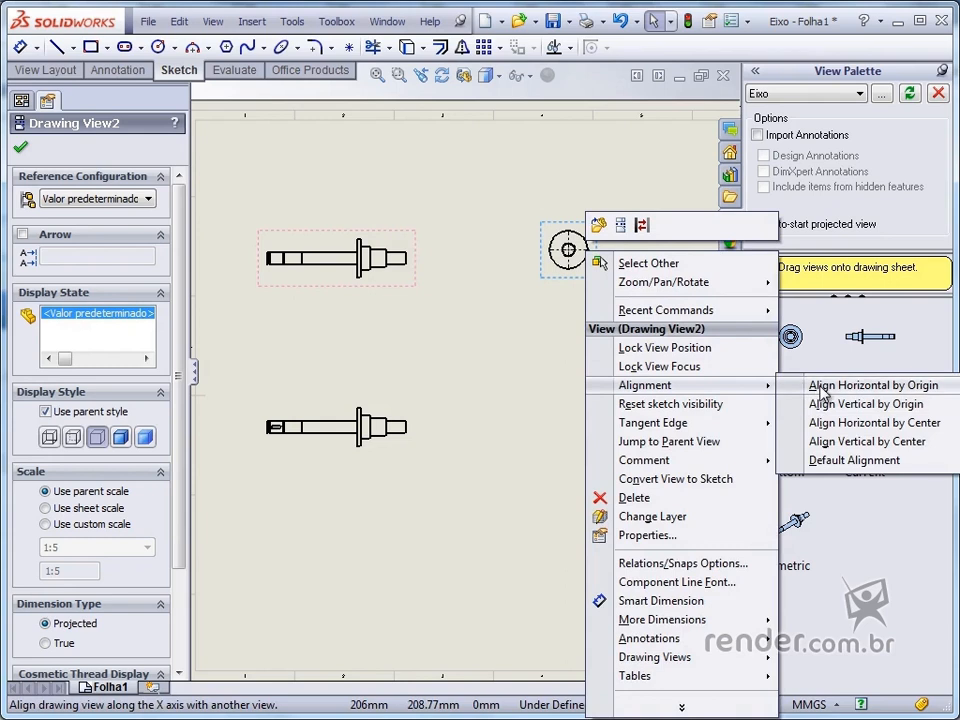
{"action": "left_click", "coordinate": [826, 423]}
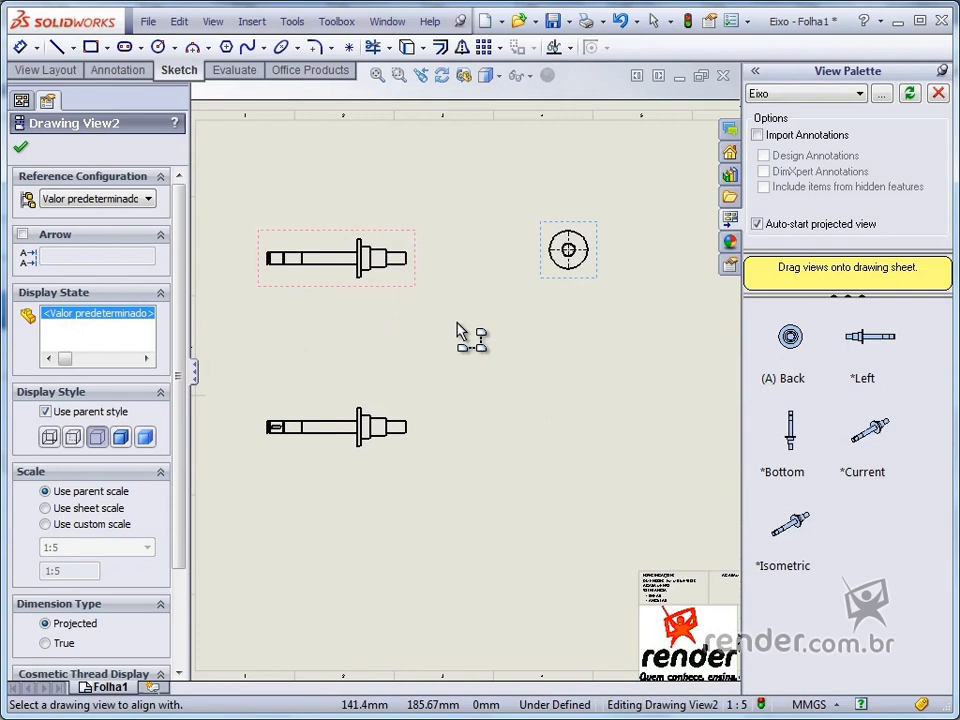
{"action": "left_click", "coordinate": [400, 292]}
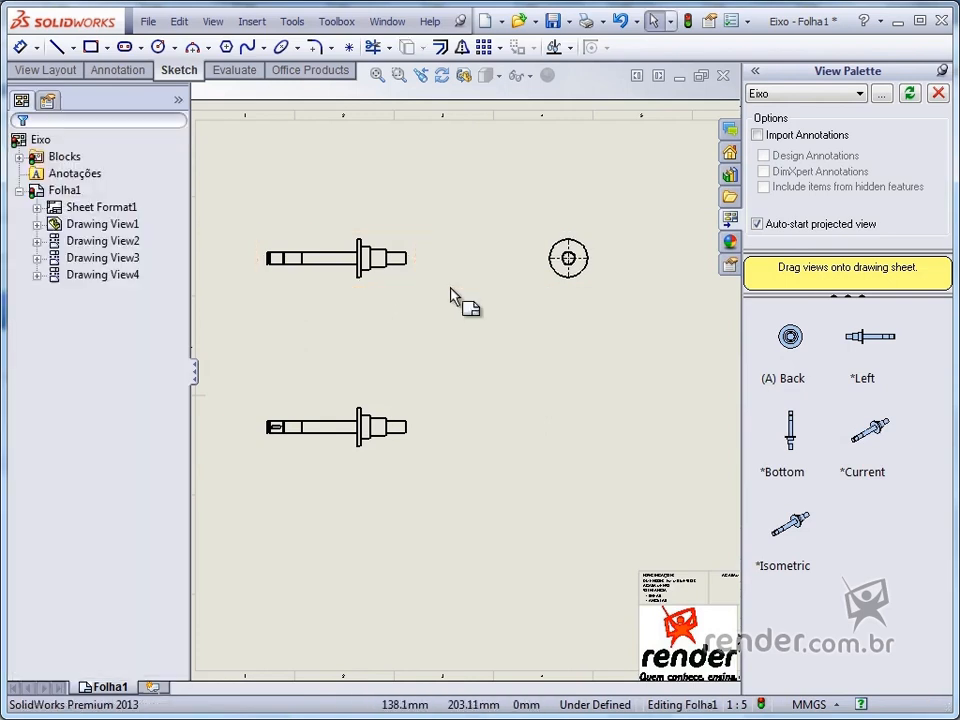
{"action": "mouse_move", "coordinate": [586, 294]}
{"action": "left_mouse_down"}
{"action": "mouse_move", "coordinate": [611, 288]}
{"action": "mouse_move", "coordinate": [534, 294]}
{"action": "left_mouse_up"}
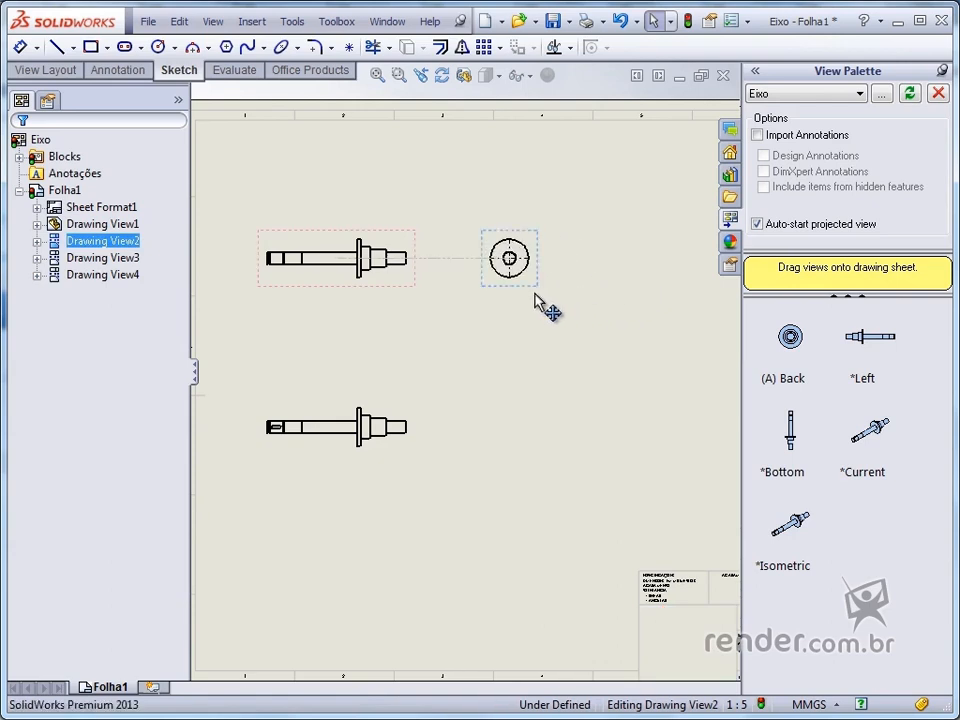
{"action": "left_click", "coordinate": [521, 366]}
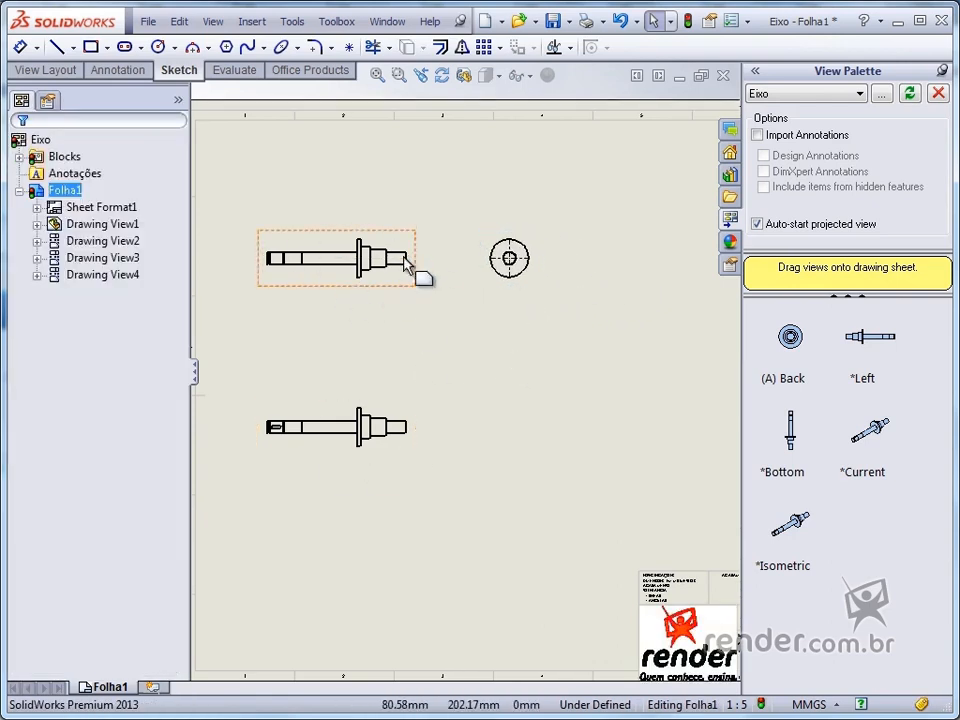
- Delete the main shaft view above the lower projected view and confirm the deletion
{"action": "scroll", "coordinate": [269, 396], "scroll_direction": "down", "scroll_amount": 3}
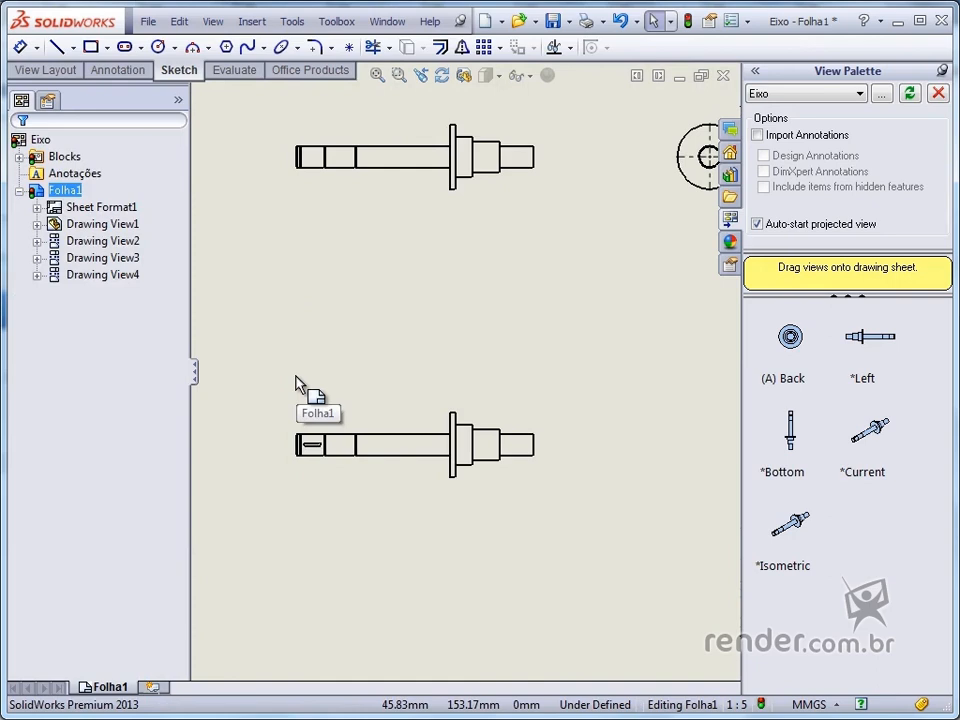
{"action": "left_click", "coordinate": [360, 214]}
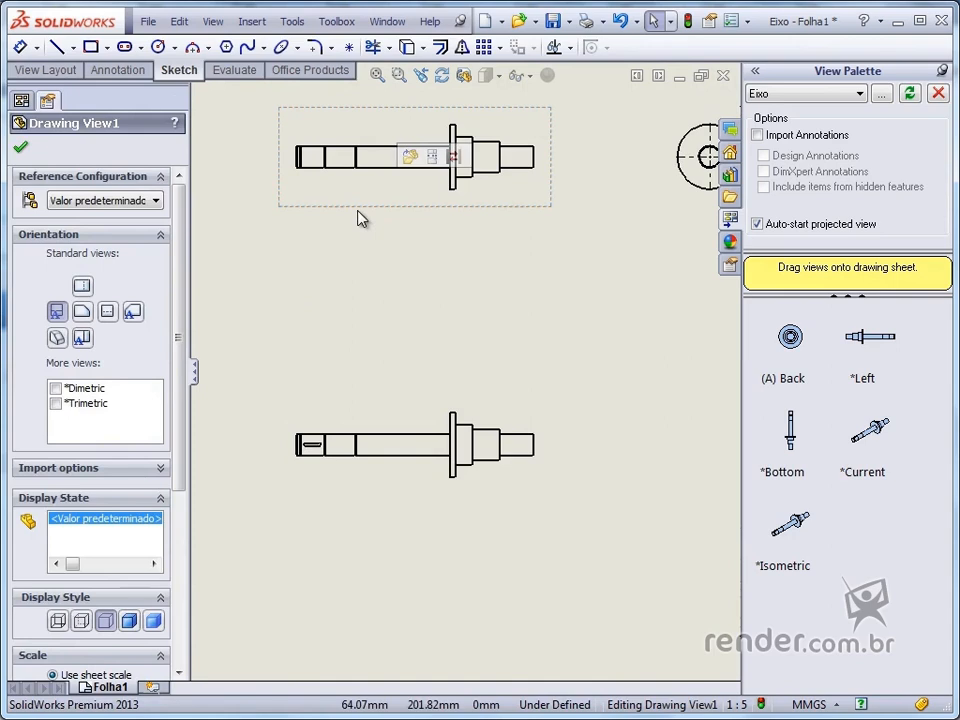
{"action": "key", "text": "Delete"}
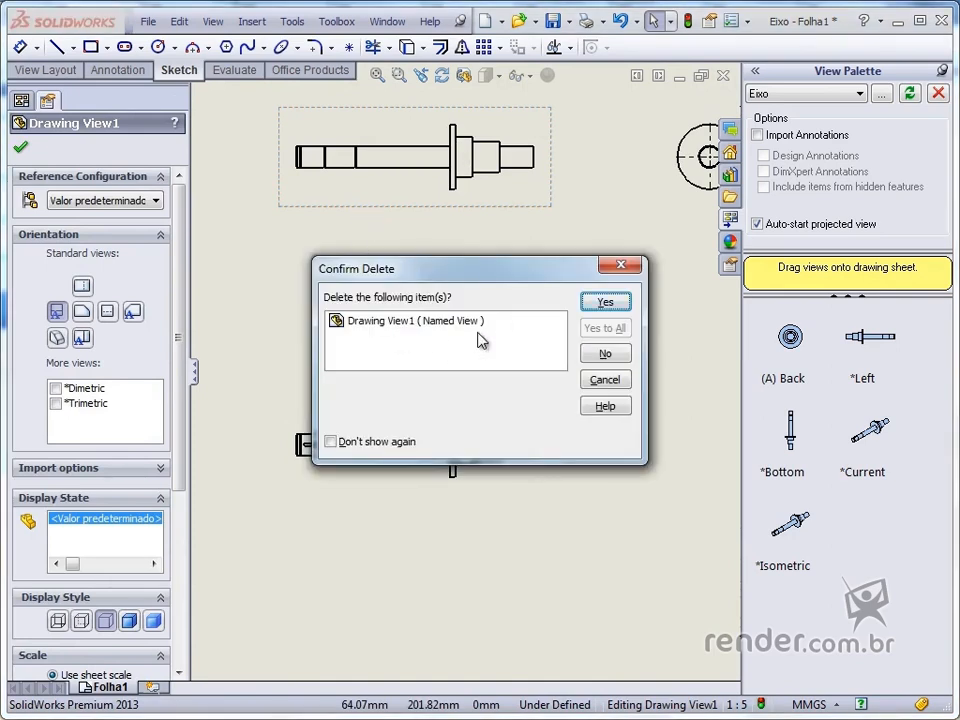
{"action": "left_click", "coordinate": [603, 303]}
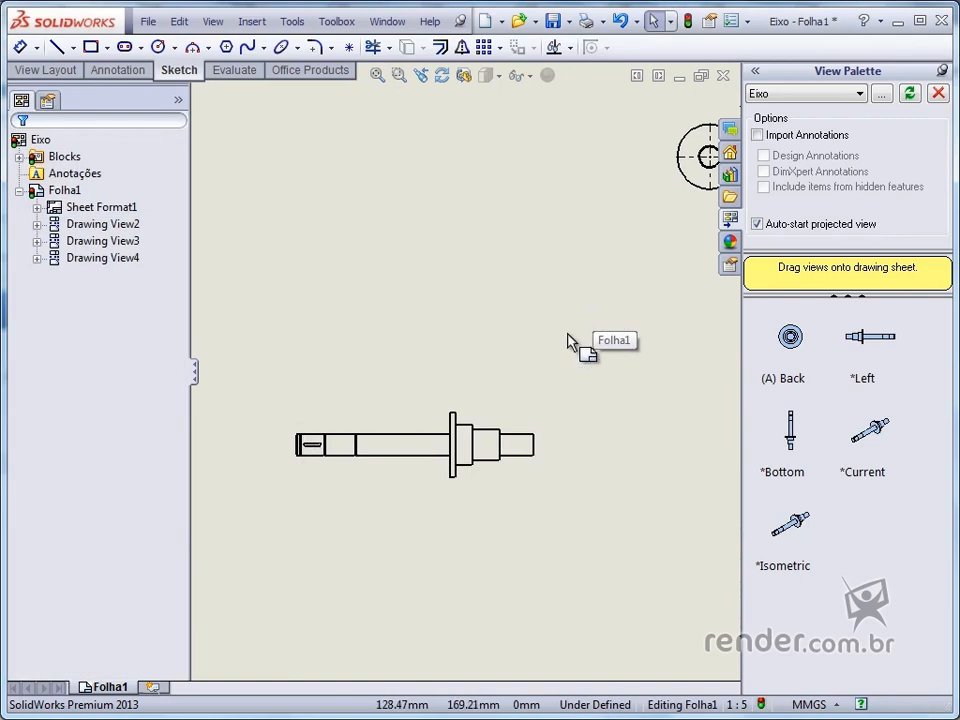
- Move the remaining lengthwise shaft view up beside the circular end view, align the circular view to it horizontally by center, and shift it slightly right
{"action": "key", "text": "f"}
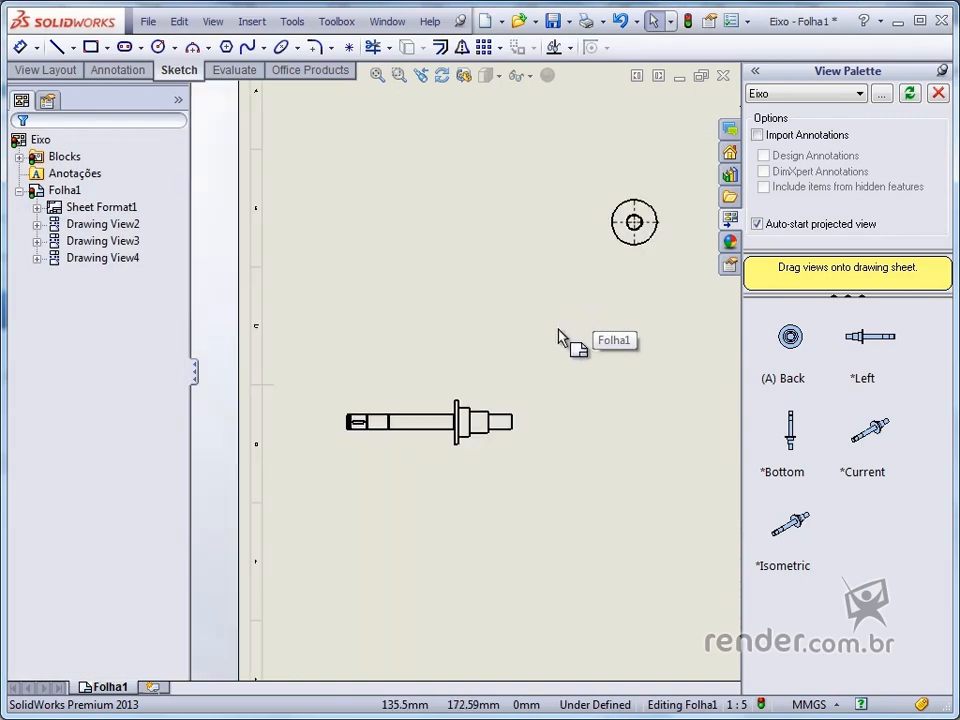
{"action": "left_click_drag", "start_coordinate": [507, 392], "coordinate": [500, 197]}
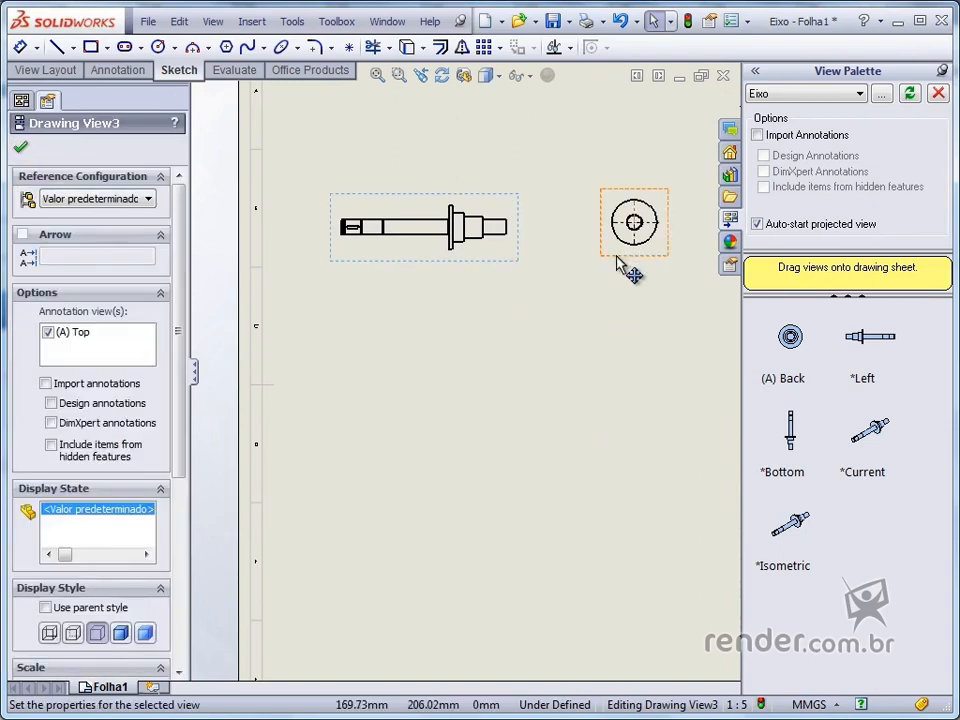
{"action": "right_click", "coordinate": [621, 268]}
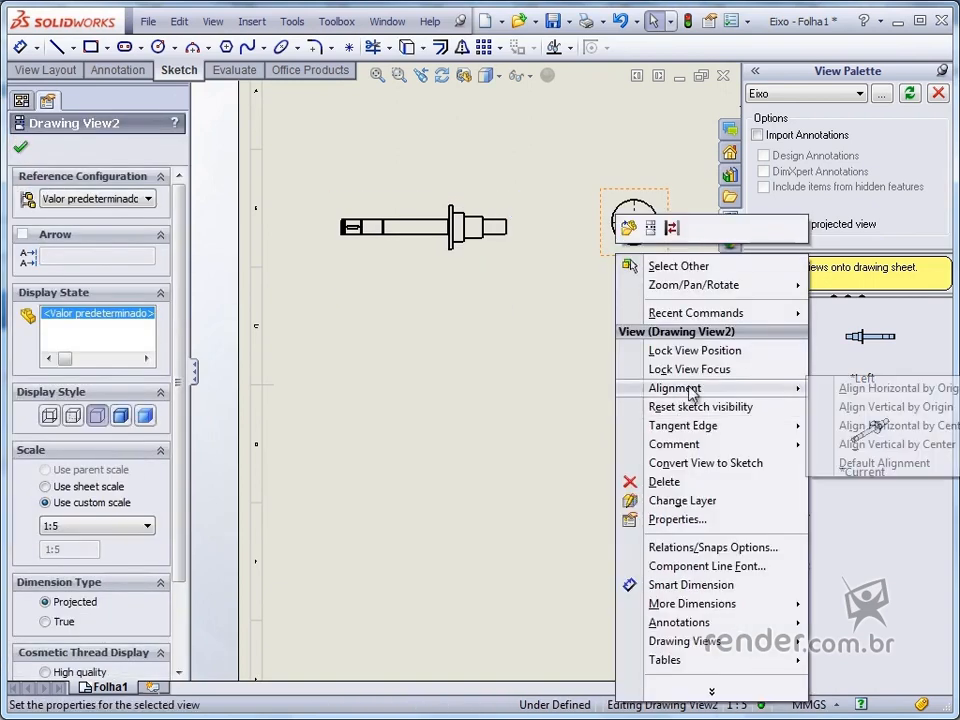
{"action": "left_click", "coordinate": [880, 426]}
{"action": "left_click", "coordinate": [490, 245]}
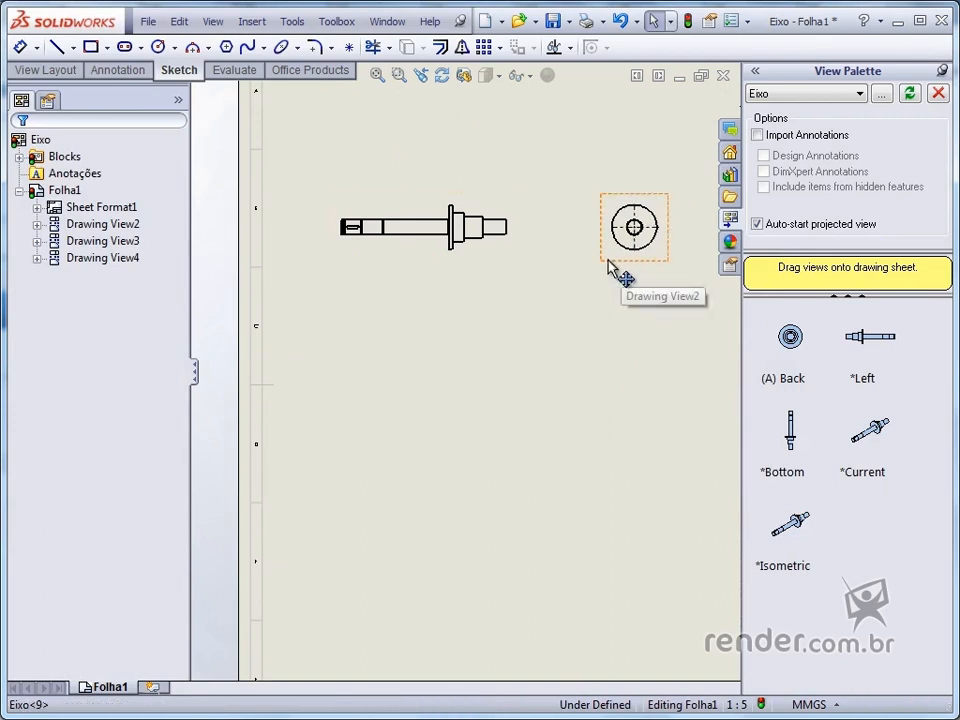
{"action": "left_click_drag", "start_coordinate": [607, 260], "coordinate": [633, 261]}
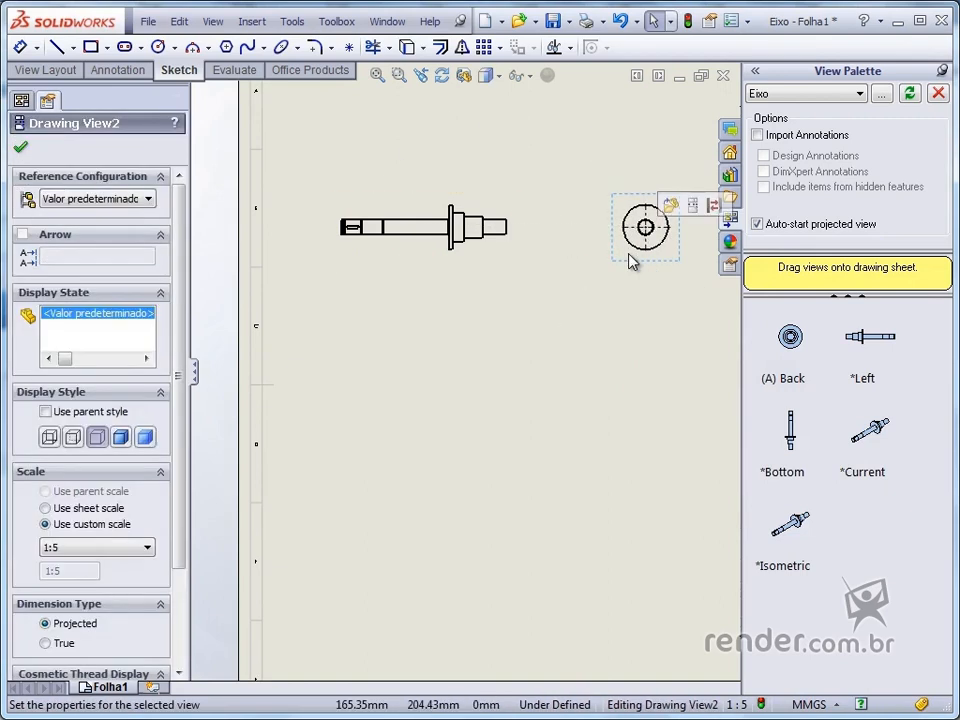
{"action": "left_click", "coordinate": [497, 390]}
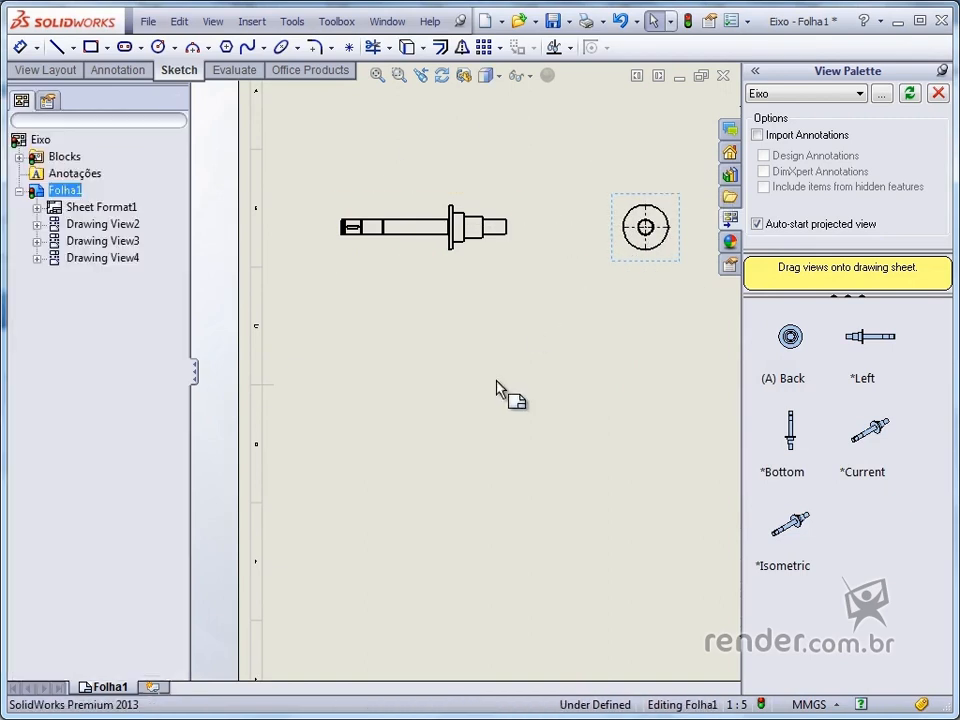
{"action": "key", "text": "f"}
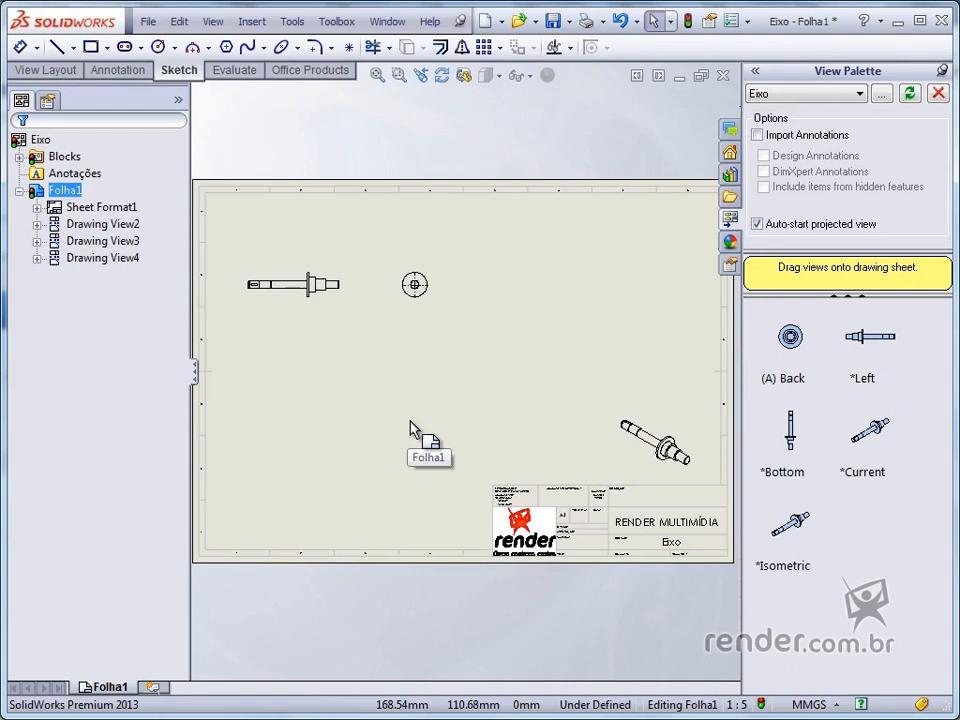
- Enter the sheet format's editing mode to view it, and return to editing the sheet
{"action": "right_click", "coordinate": [355, 358]}
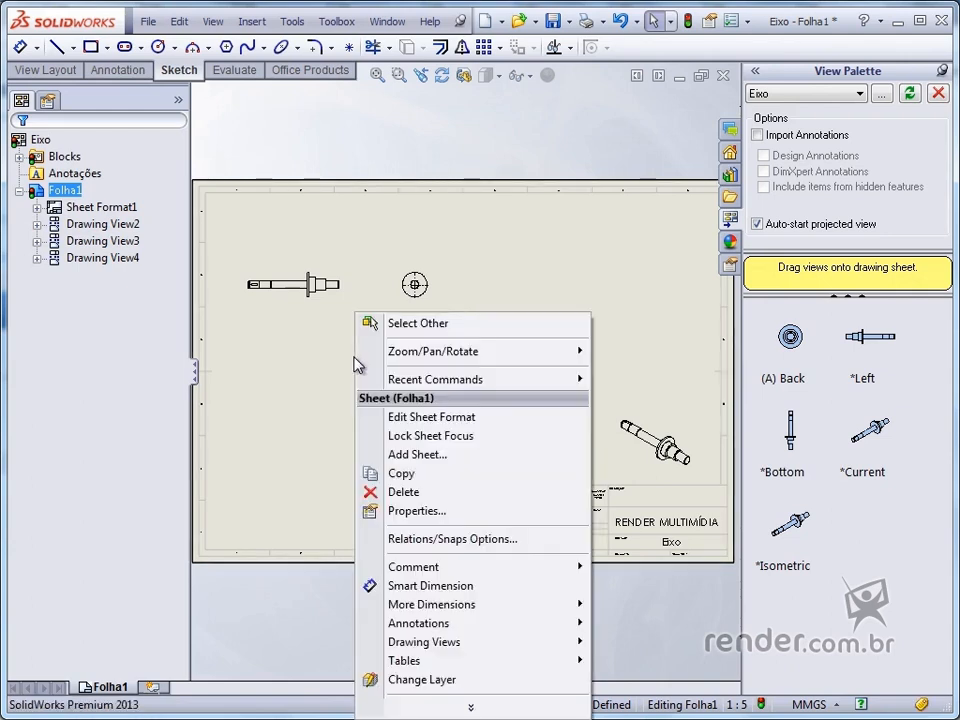
{"action": "left_click", "coordinate": [452, 425]}
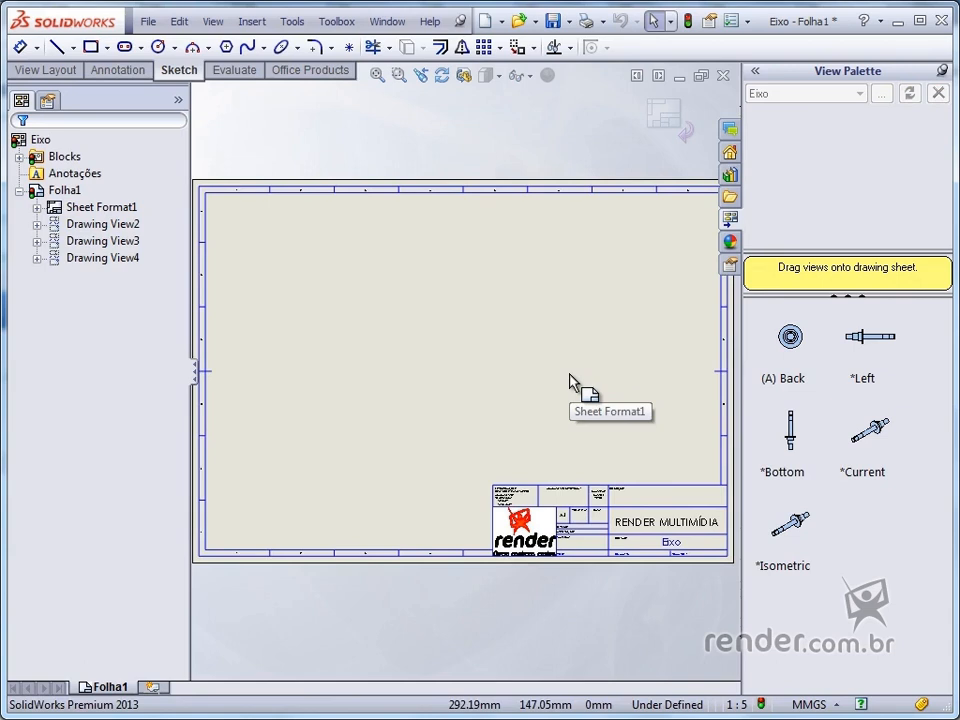
{"action": "right_click", "coordinate": [414, 356]}
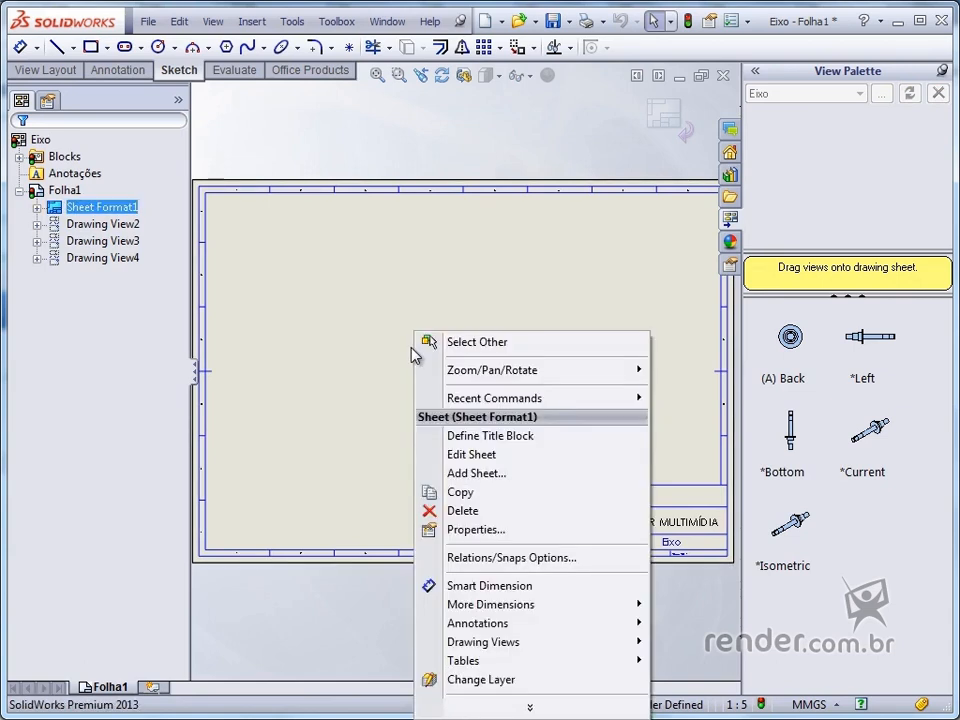
{"action": "left_click", "coordinate": [485, 455]}
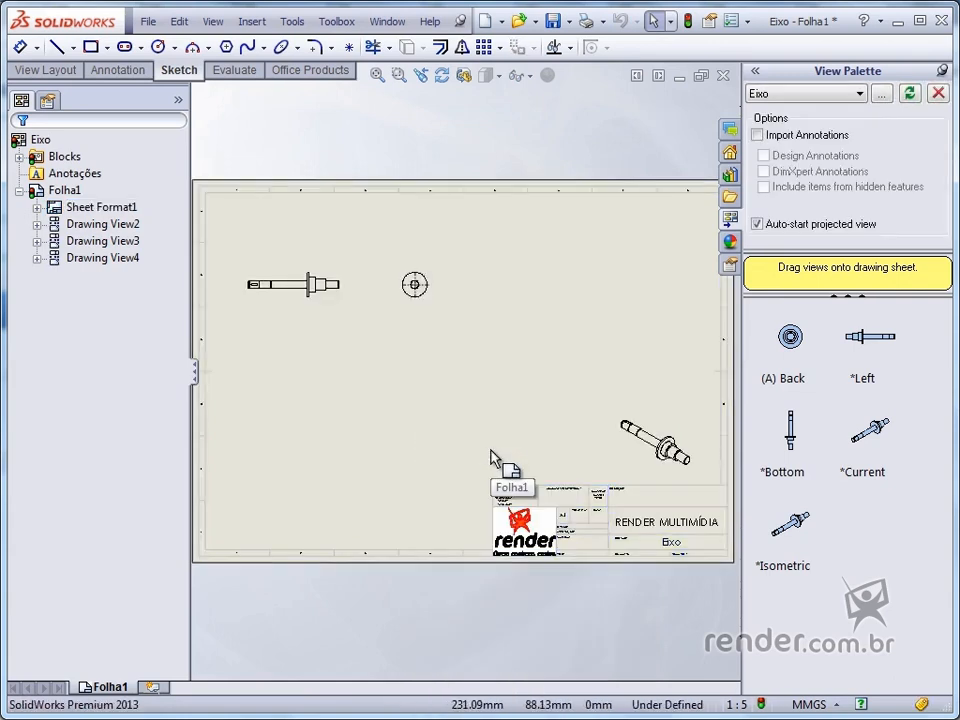
- Examine the properties of sheet Folha1, including scale, projection type and sheet size, and close them without changes
{"action": "right_click", "coordinate": [391, 391]}
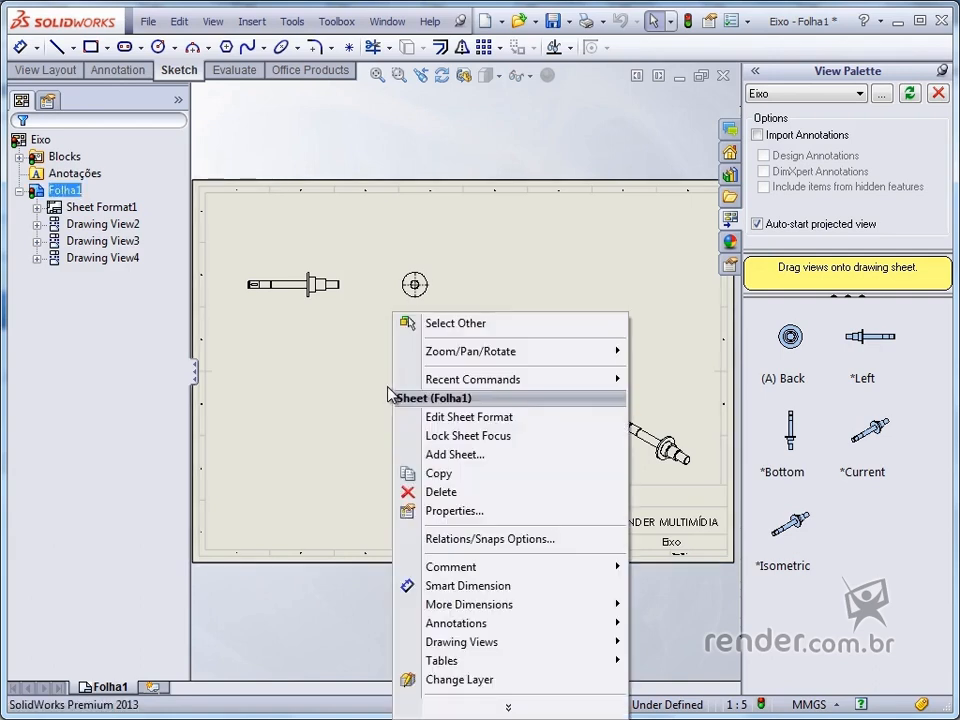
{"action": "left_click", "coordinate": [453, 512]}
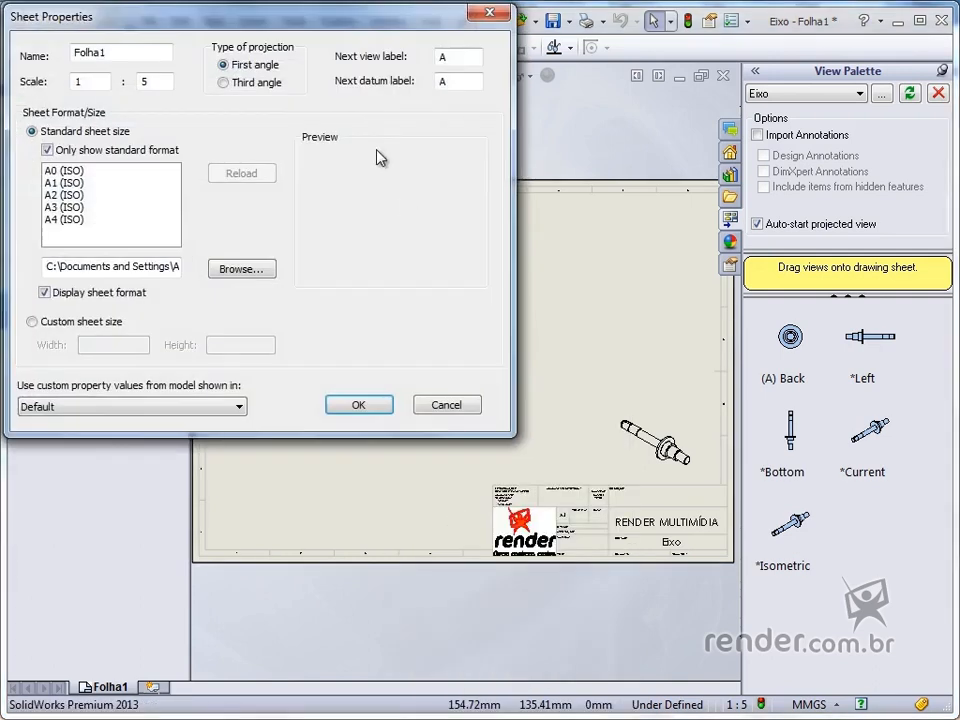
{"action": "left_click_drag", "start_coordinate": [348, 34], "coordinate": [456, 152]}
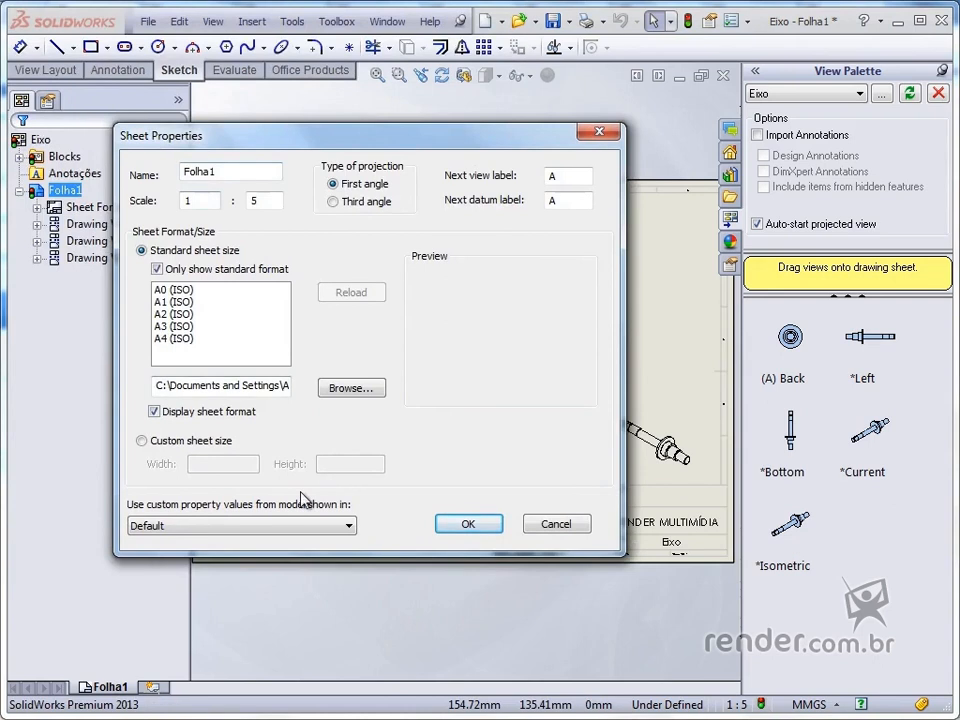
{"action": "left_click", "coordinate": [545, 524]}
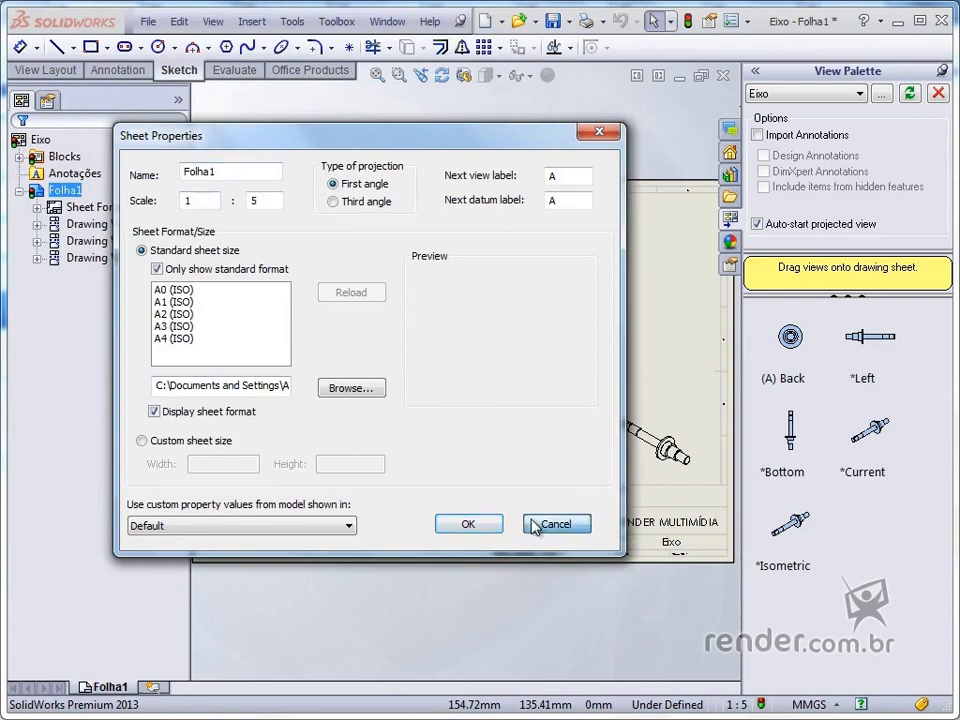
- Insert an isometric model view of Eixo in Shaded With Edges style, at sheet scale, above the title block's logo
{"action": "left_click", "coordinate": [46, 70]}
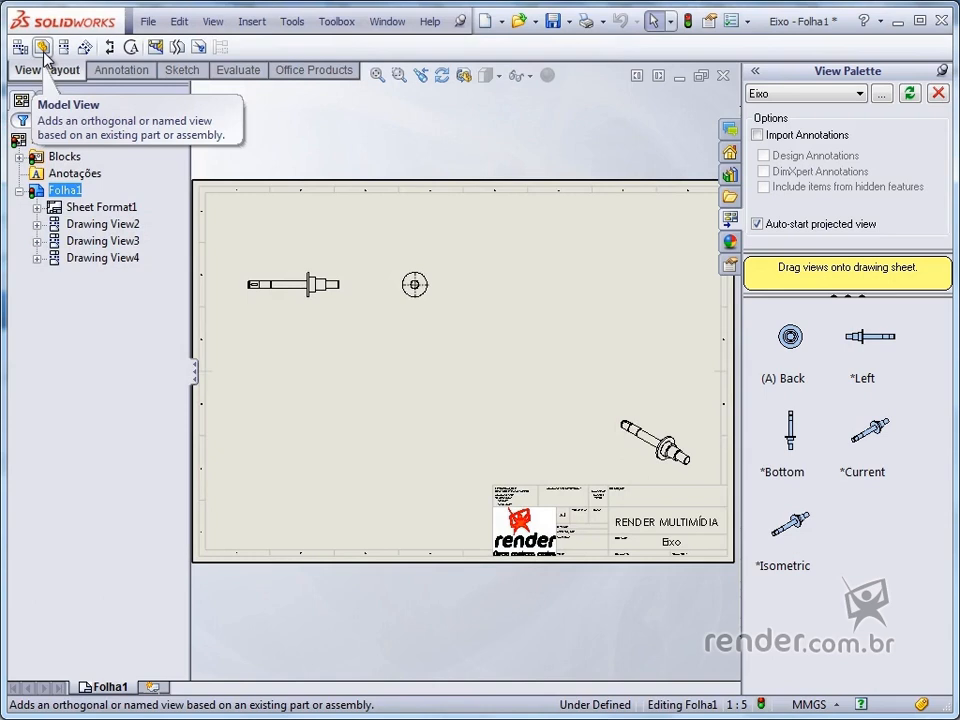
{"action": "left_click", "coordinate": [43, 50]}
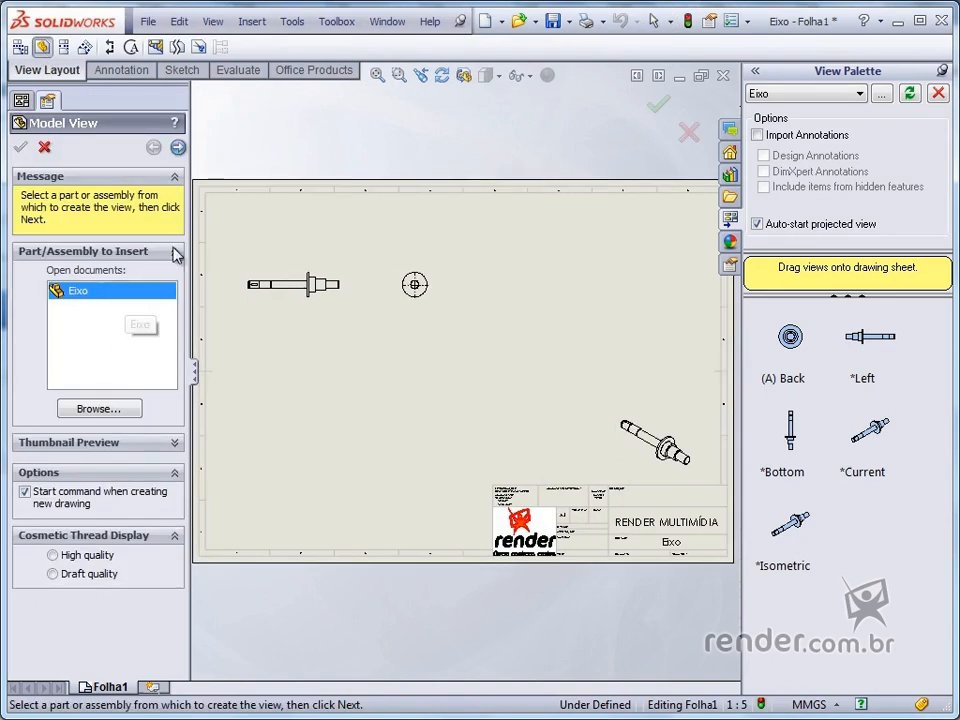
{"action": "left_click", "coordinate": [178, 148]}
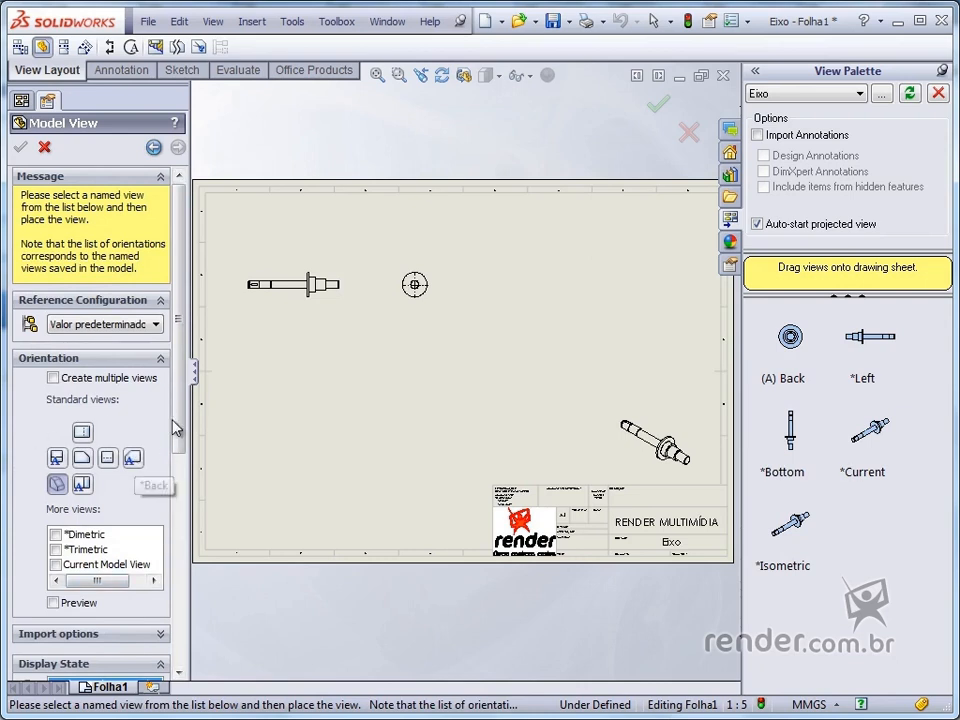
{"action": "left_click_drag", "start_coordinate": [178, 422], "coordinate": [175, 592]}
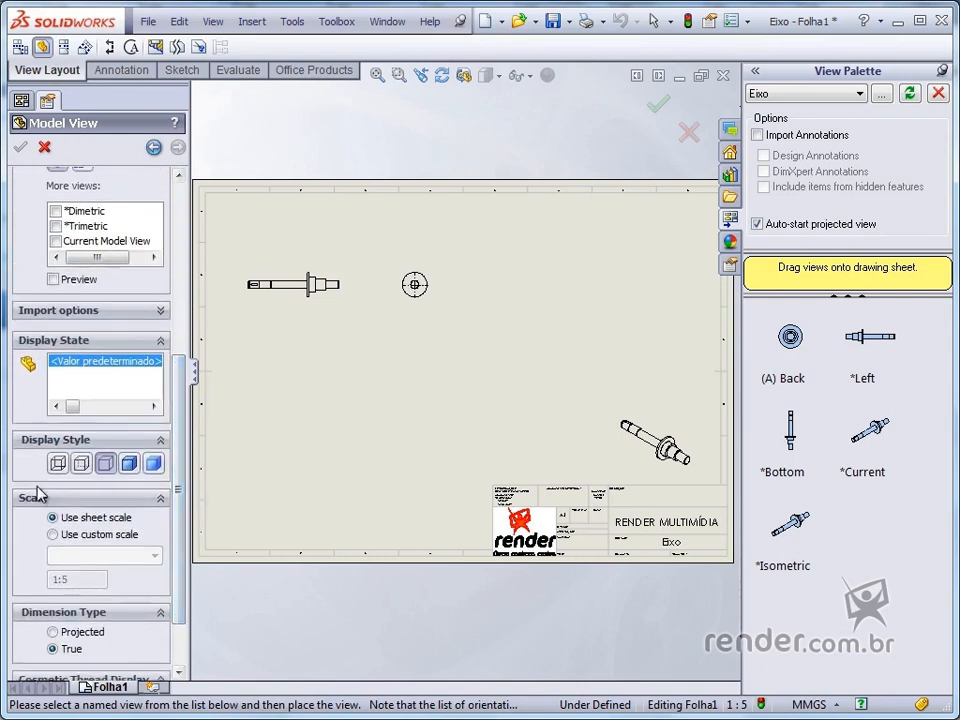
{"action": "left_click_drag", "start_coordinate": [180, 463], "coordinate": [180, 400]}
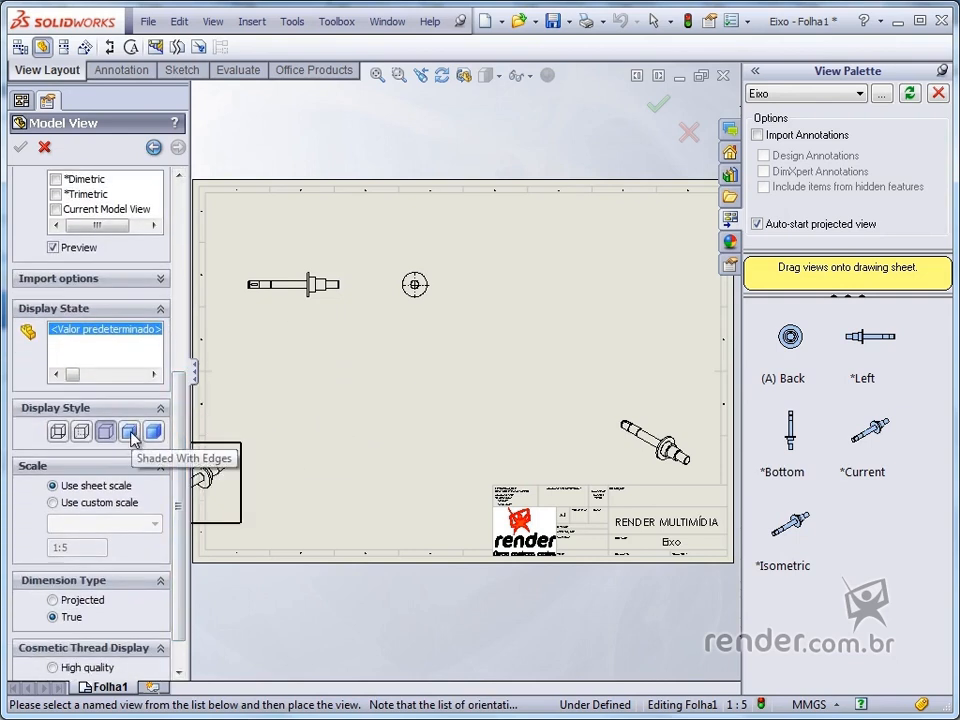
{"action": "left_click", "coordinate": [131, 438]}
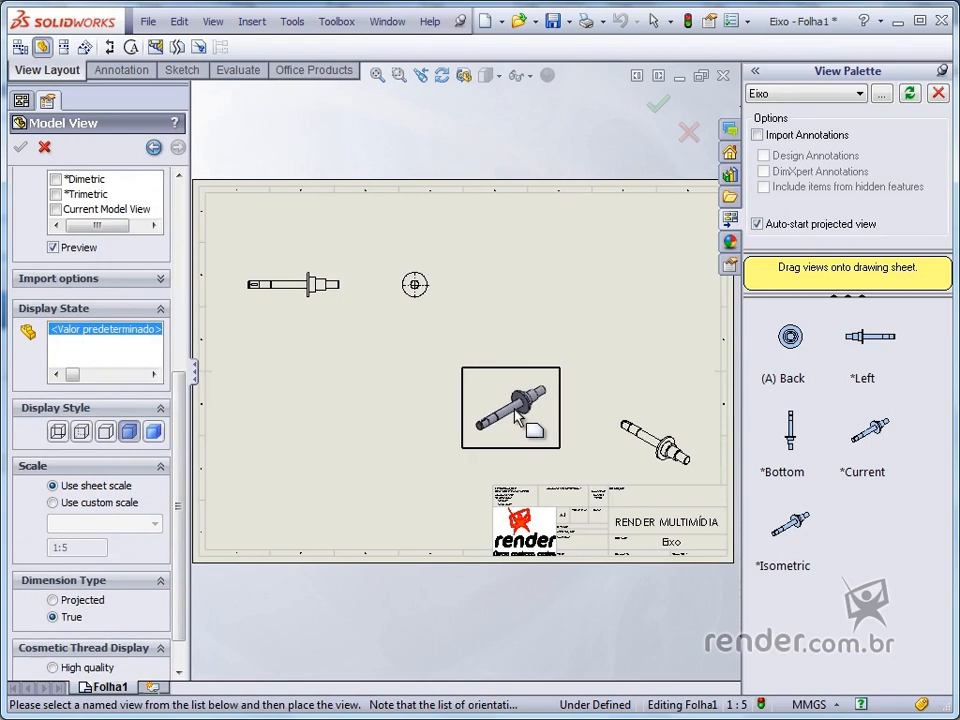
{"action": "left_click", "coordinate": [517, 418]}
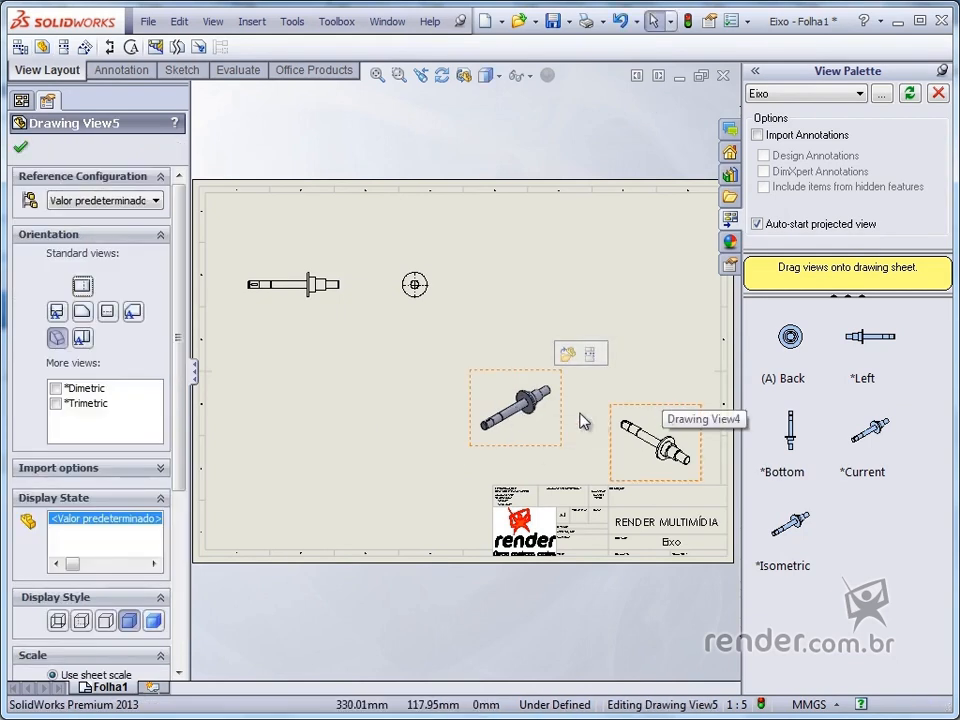
- Delete the shaded isometric model view above the title block's logo and confirm the deletion
{"action": "left_click", "coordinate": [561, 418]}
{"action": "key", "text": "Delete"}
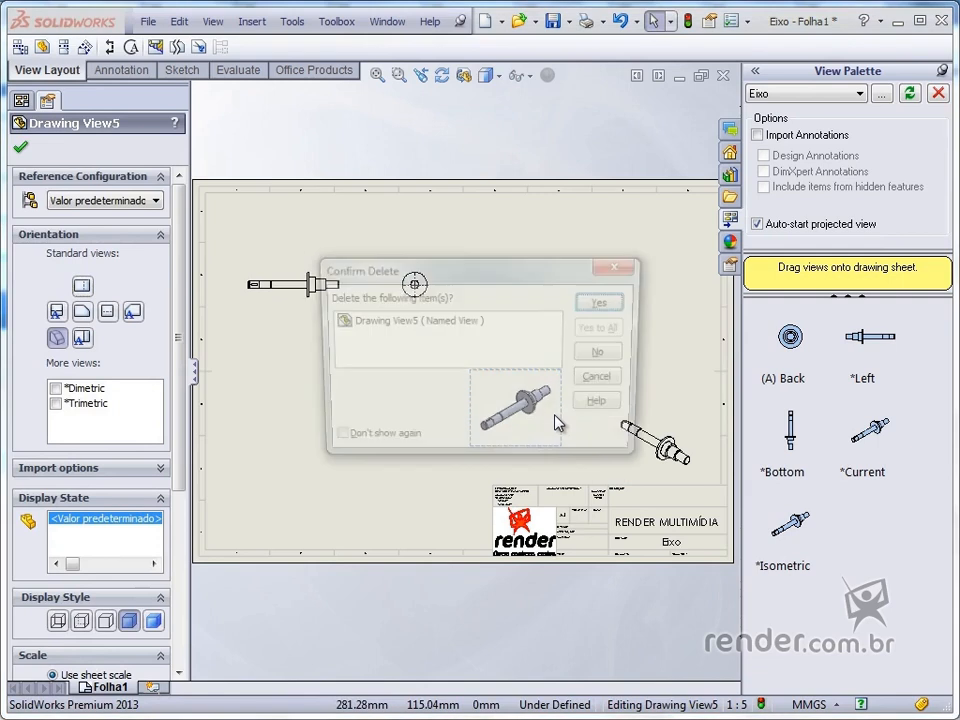
{"action": "key", "text": "Return"}
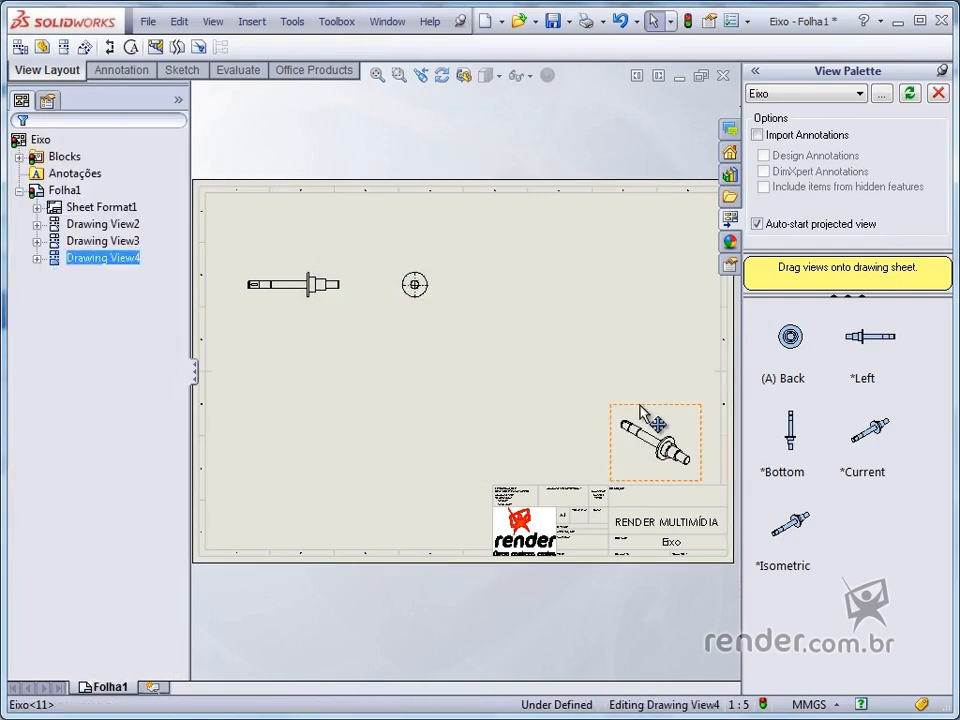
- Set the display style of the pictorial shaft view above the title block to Shaded With Edges, then deselect the view
{"action": "left_click", "coordinate": [641, 408]}
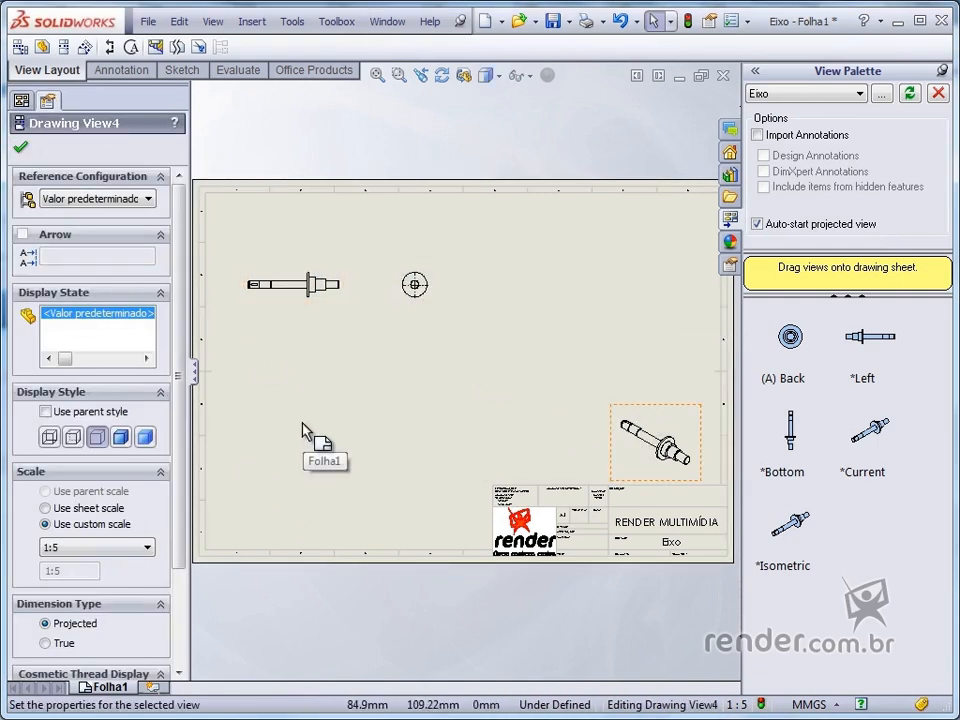
{"action": "left_click", "coordinate": [120, 437]}
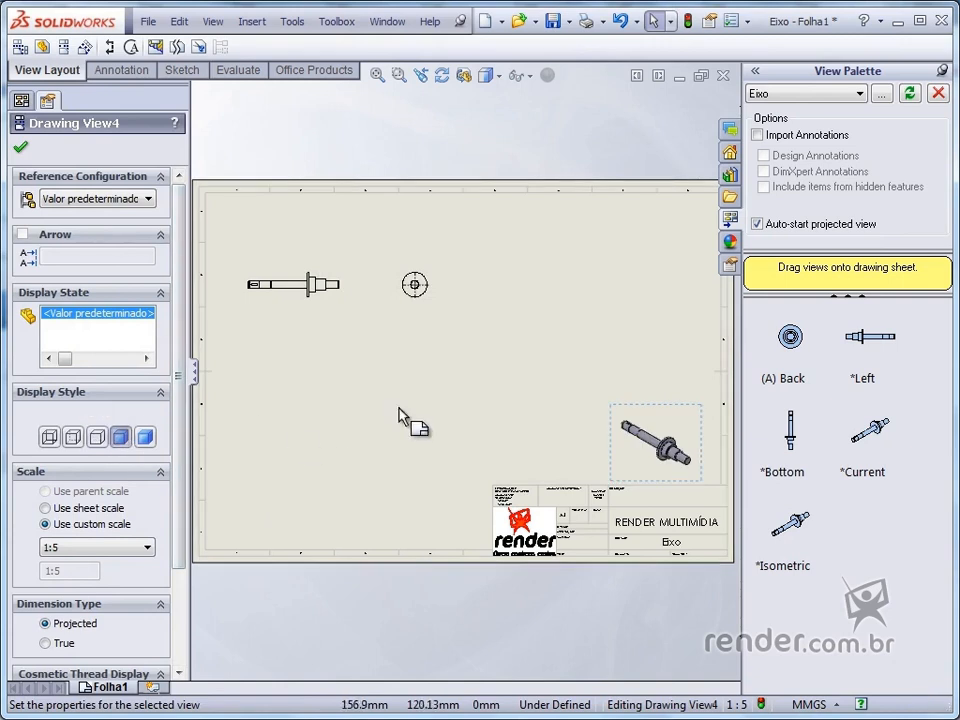
{"action": "left_click", "coordinate": [425, 411]}
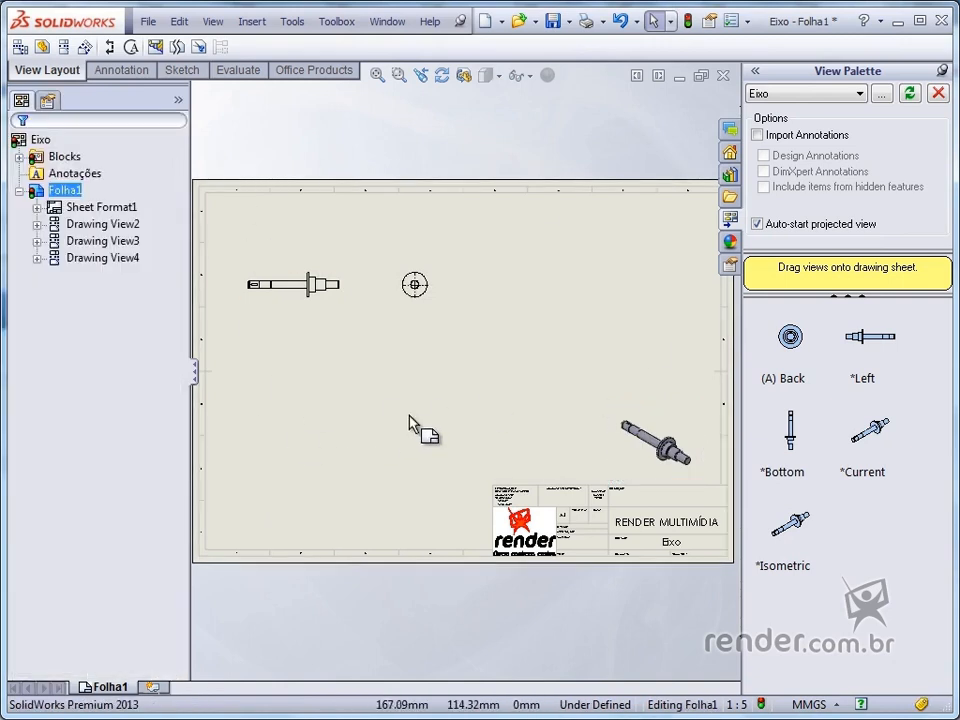